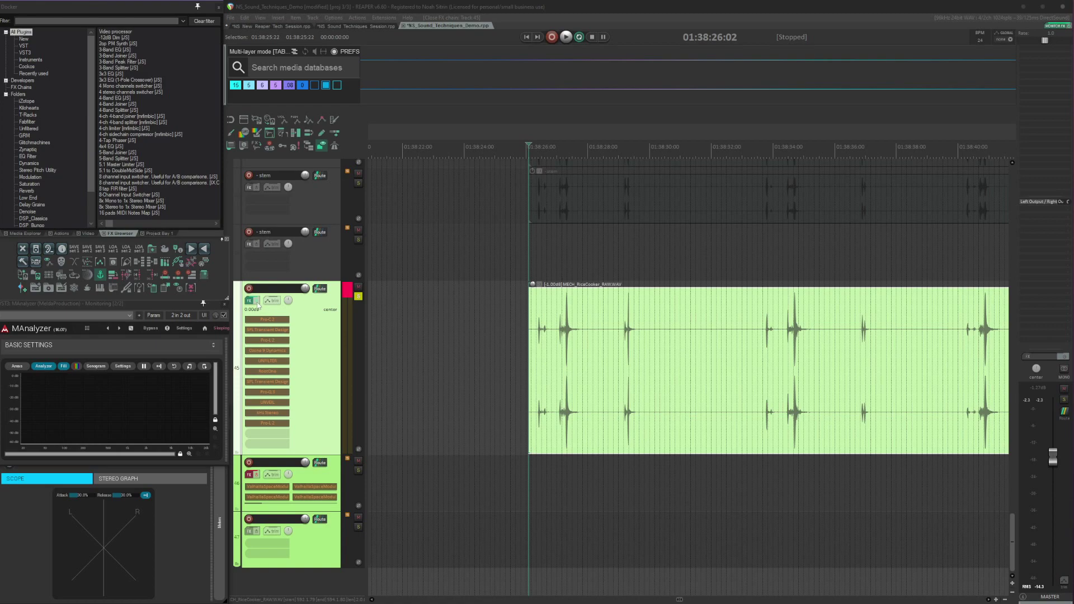
left_click(251, 302)
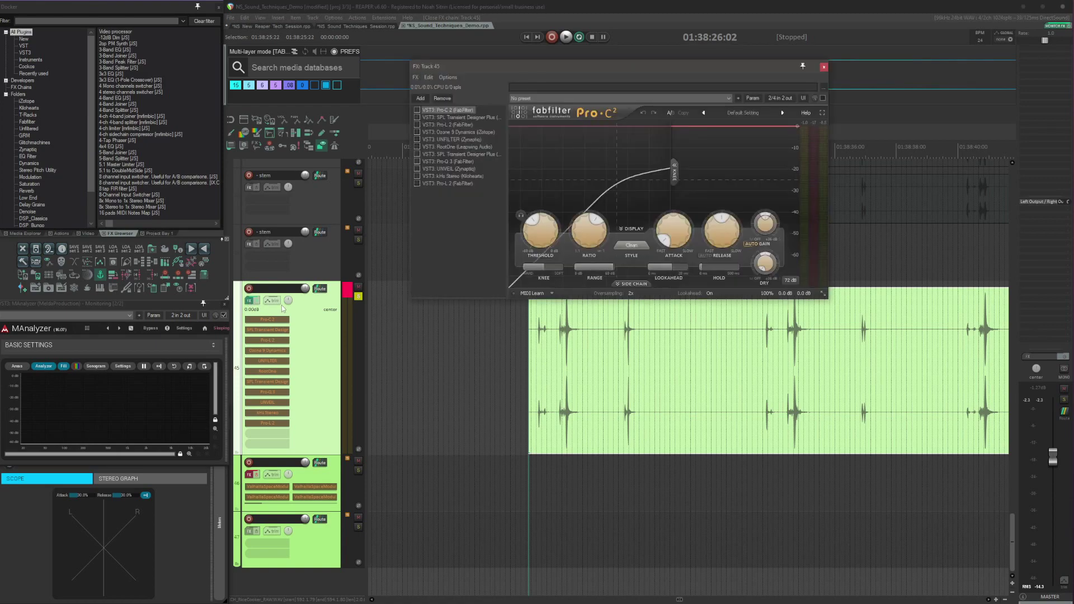
left_click_drag(524, 65, 505, 38)
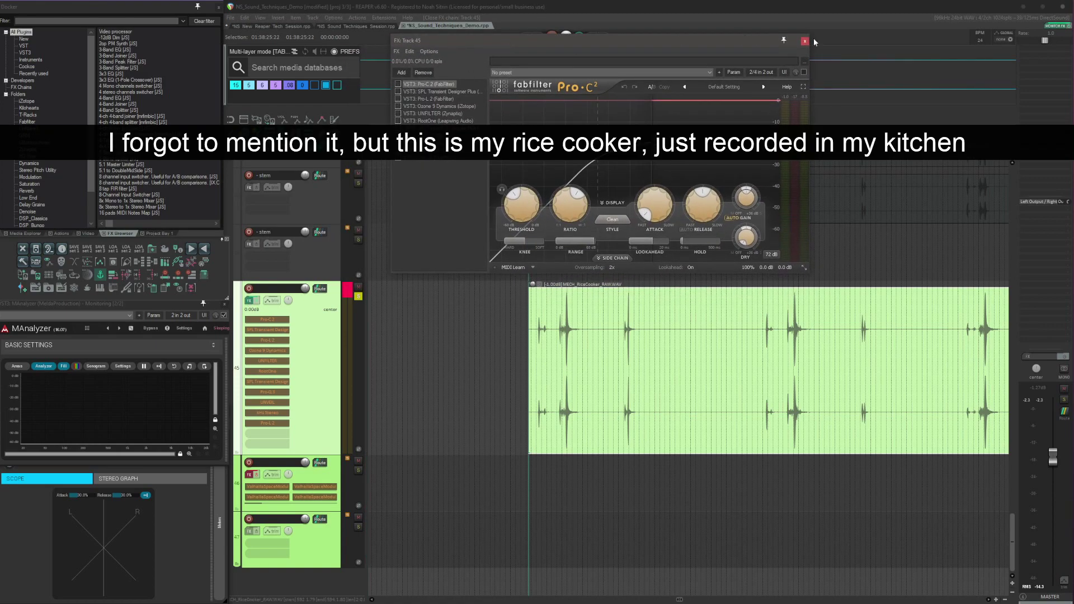
left_click(526, 340)
left_click(806, 41)
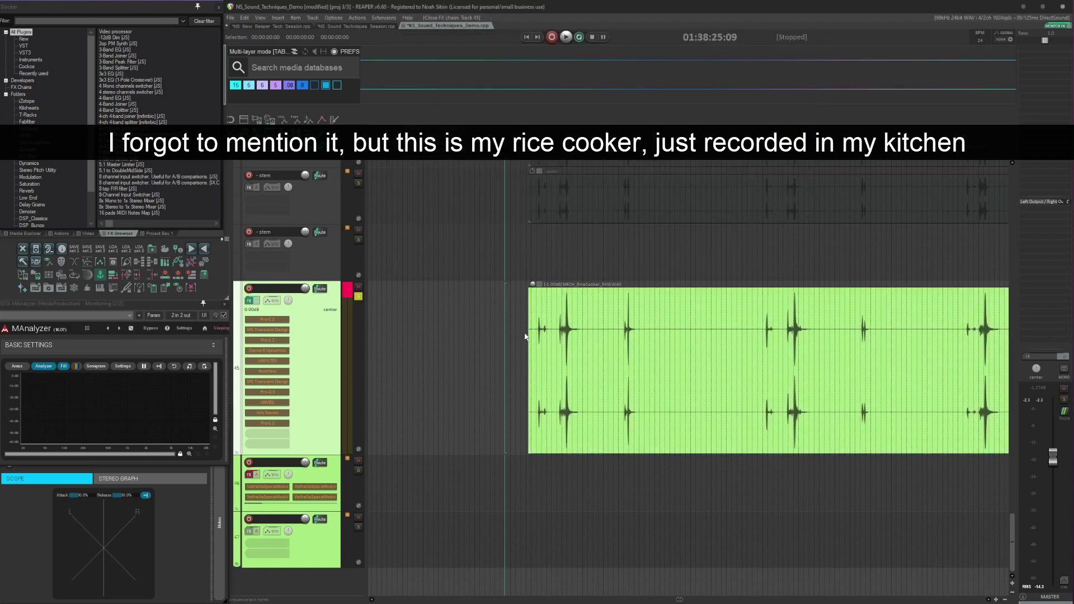
Play back the unprocessed rice cooker recording from its start, then return the edit cursor to the clip's beginning
left_click(510, 339)
key("space")
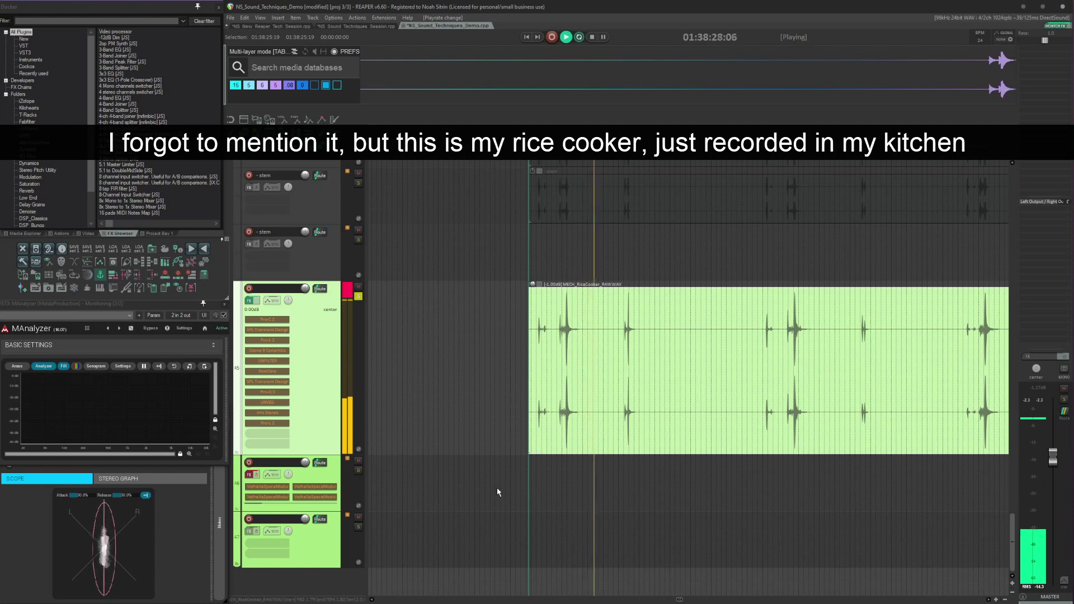
left_click(757, 342)
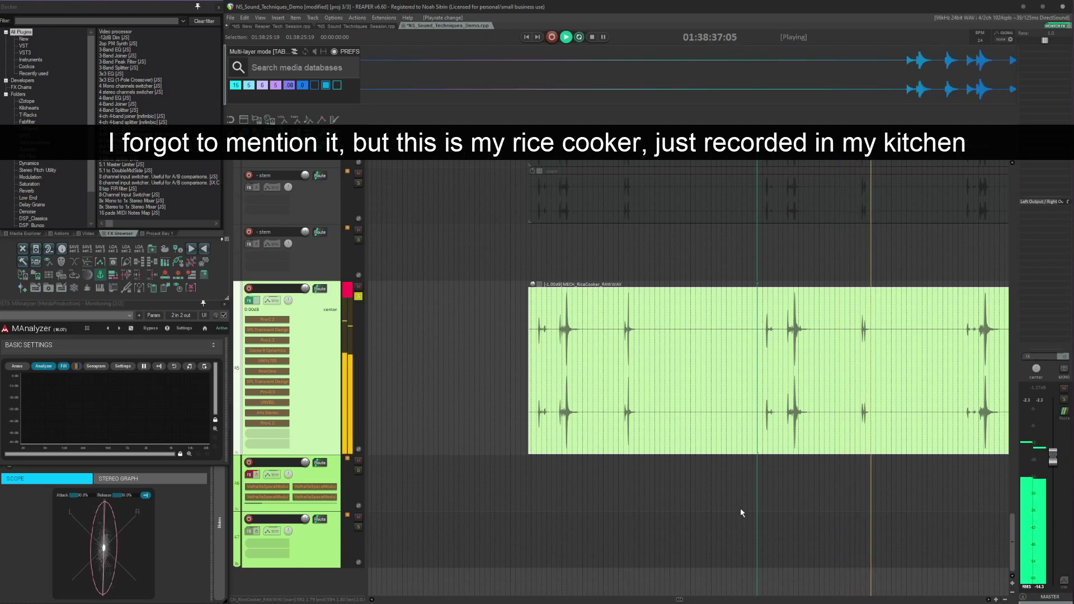
left_click(509, 370)
key("space")
key("Tab")
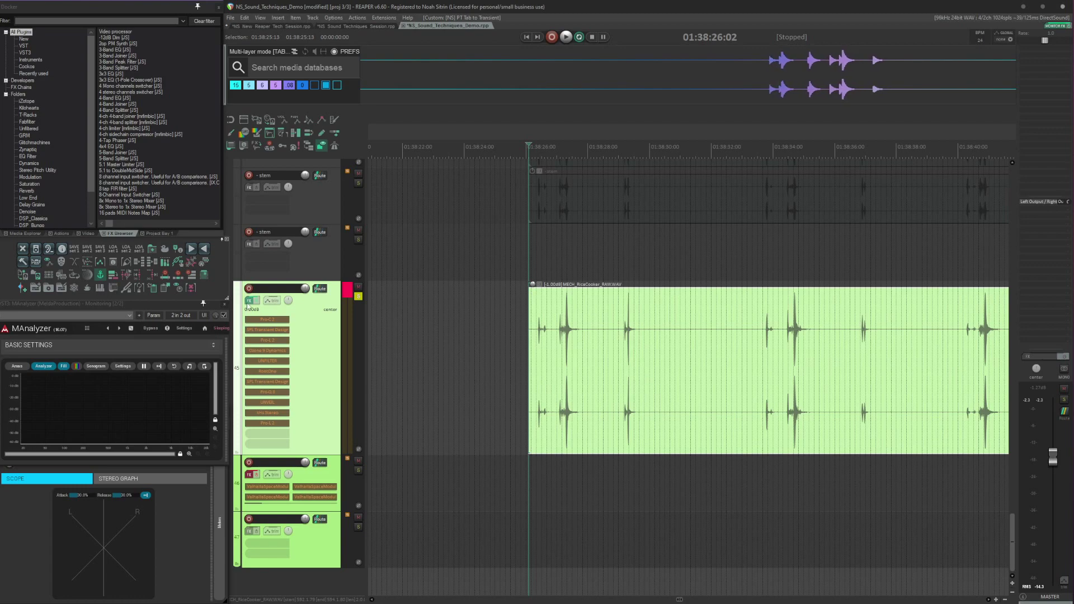
Open the rice cooker track's FX chain and enable the Pro-C 2 compressor at the top of it
left_click(249, 301)
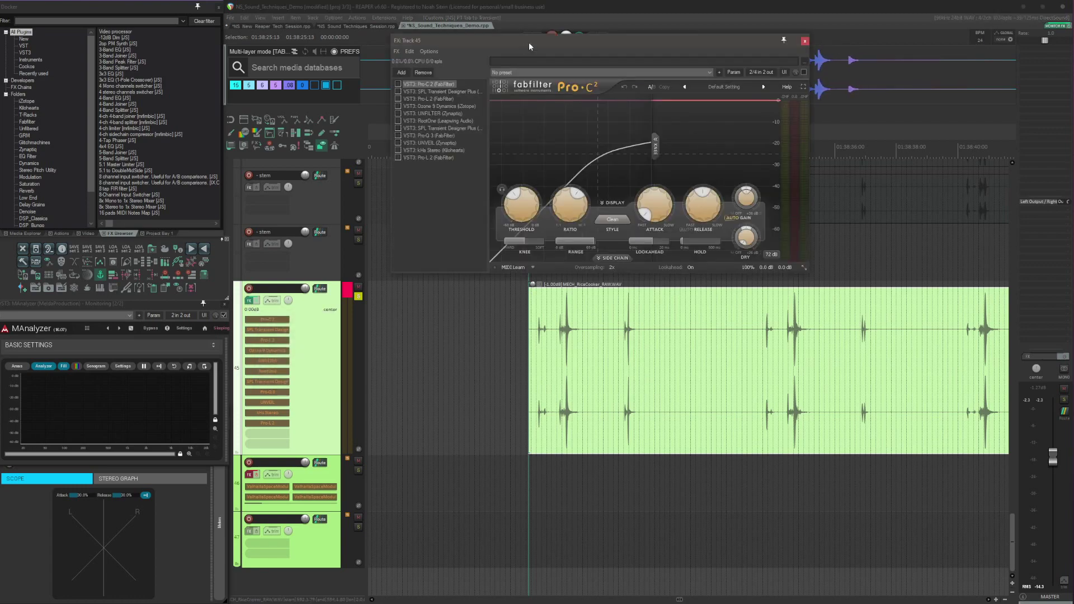
left_click_drag(529, 42, 598, 76)
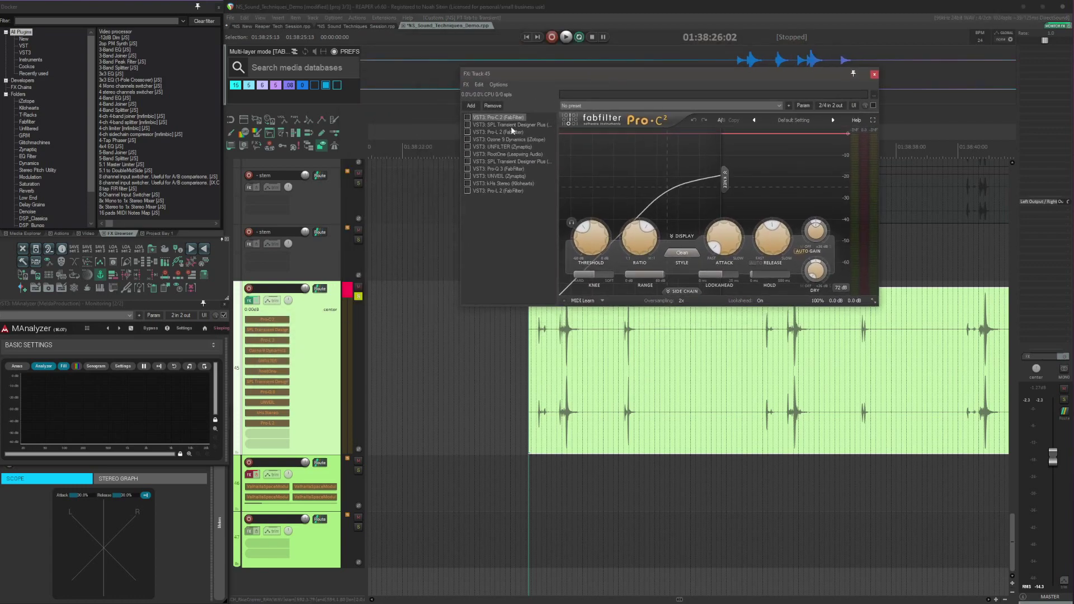
left_click(467, 117)
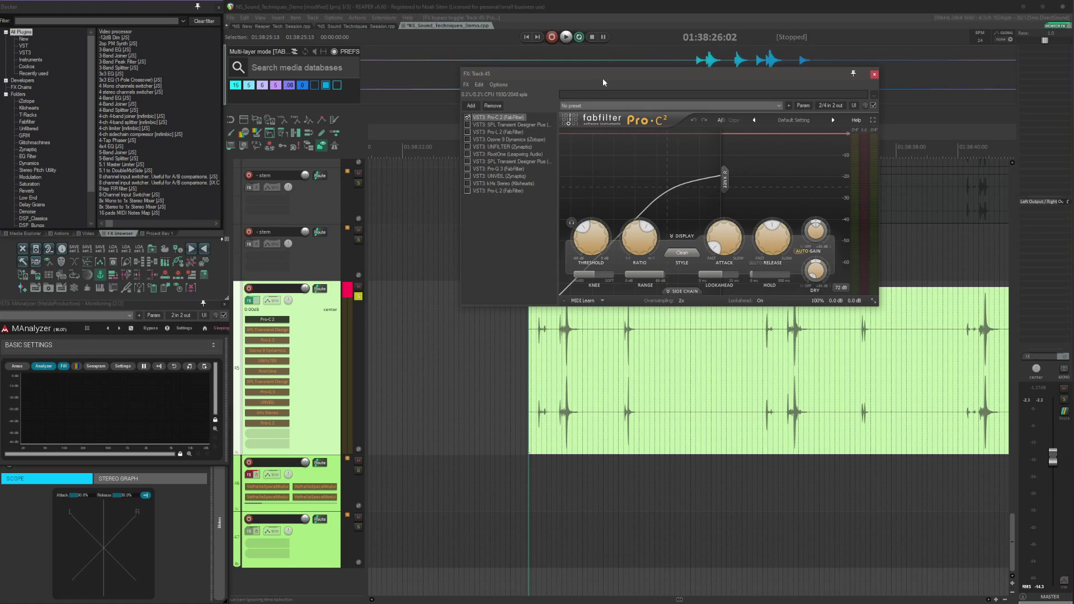
left_click_drag(602, 77, 463, 49)
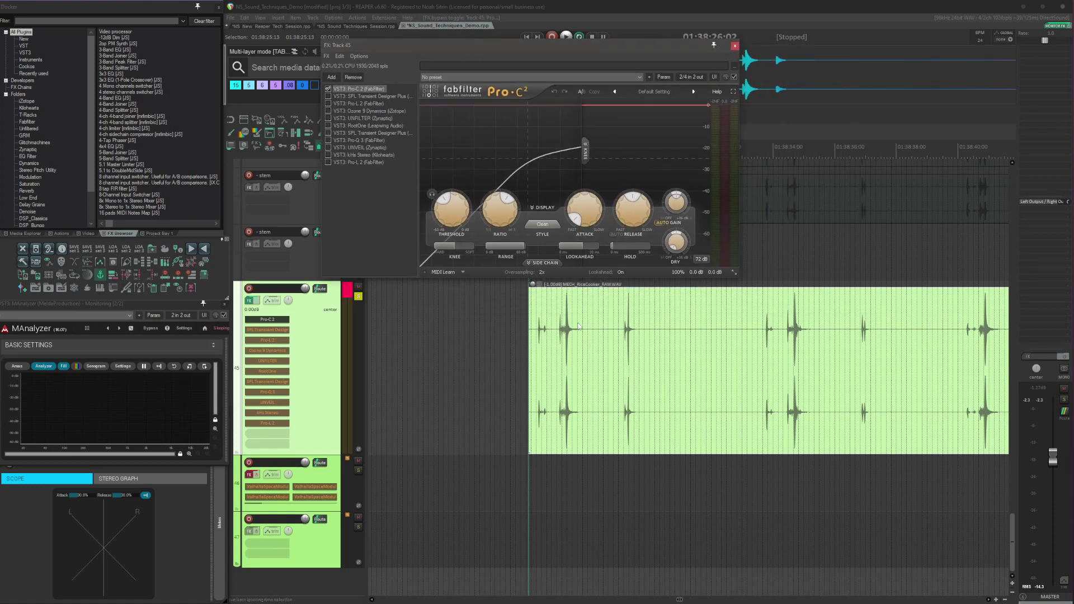
Examine the first rice cooker transients and audition the recording from its start through Pro-C 2
left_click(568, 367)
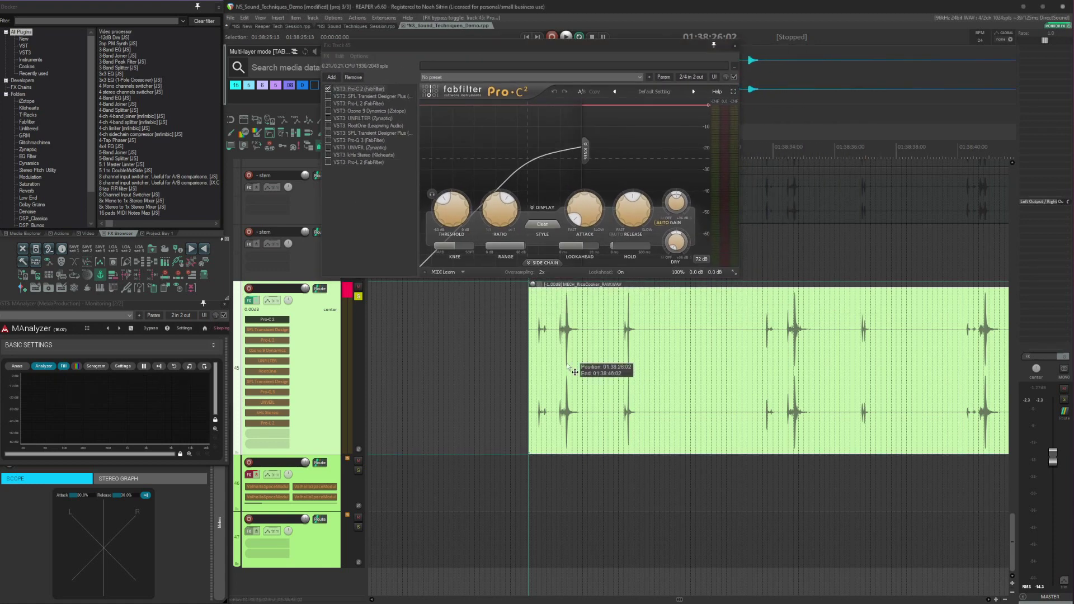
scroll(568, 367, "up", 5)
left_click(595, 306)
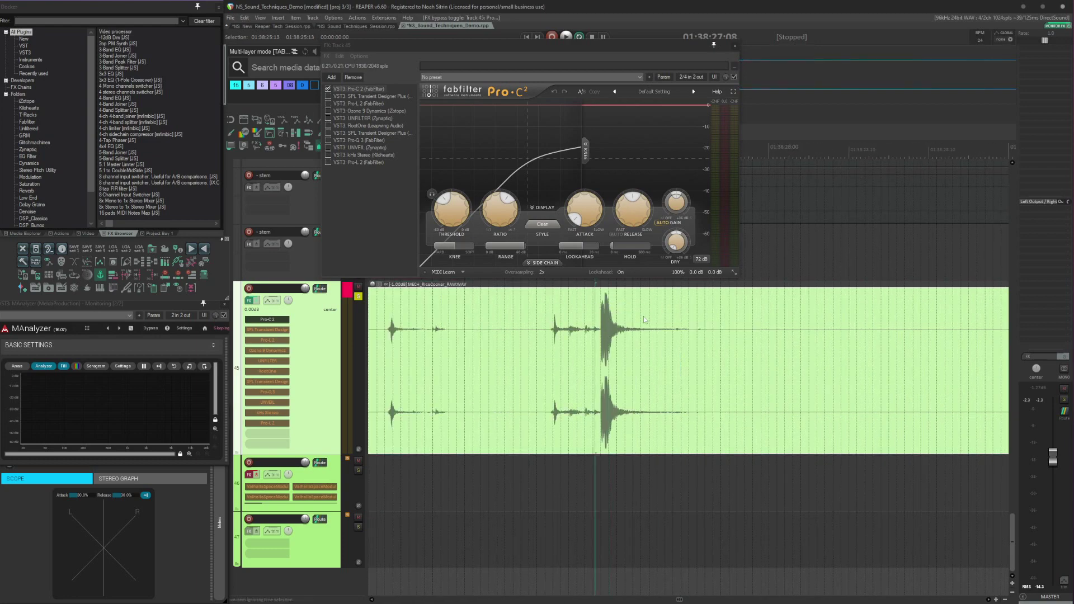
scroll(547, 324, "down", 3)
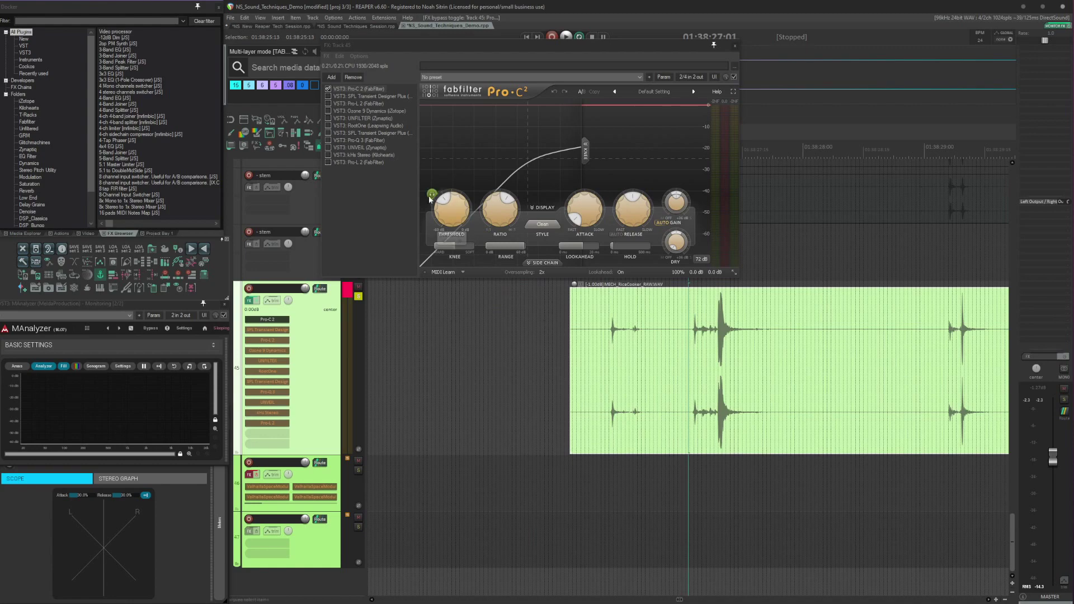
key("space")
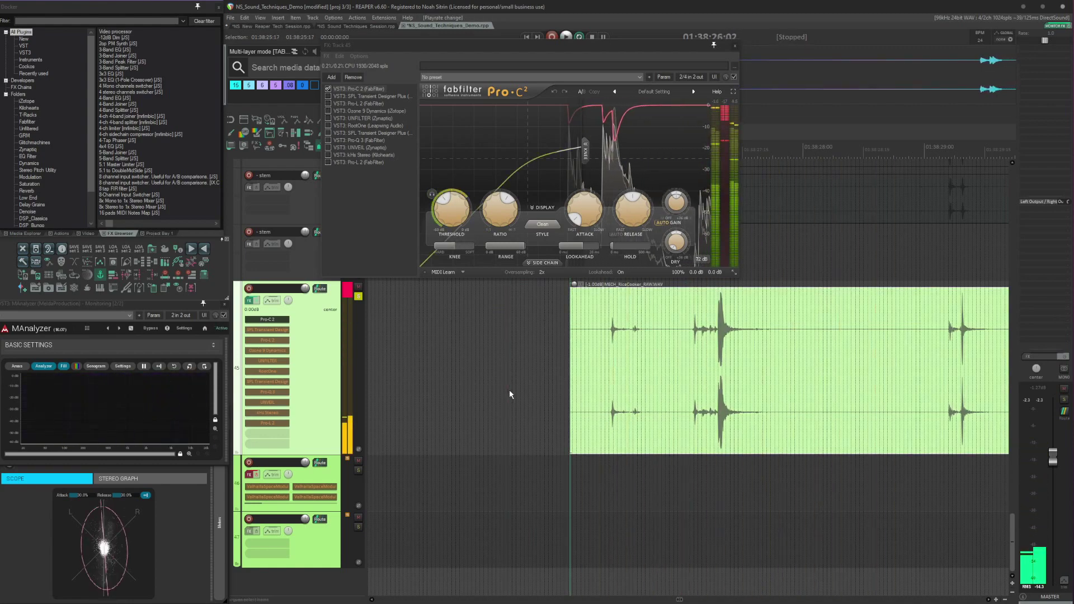
key("space")
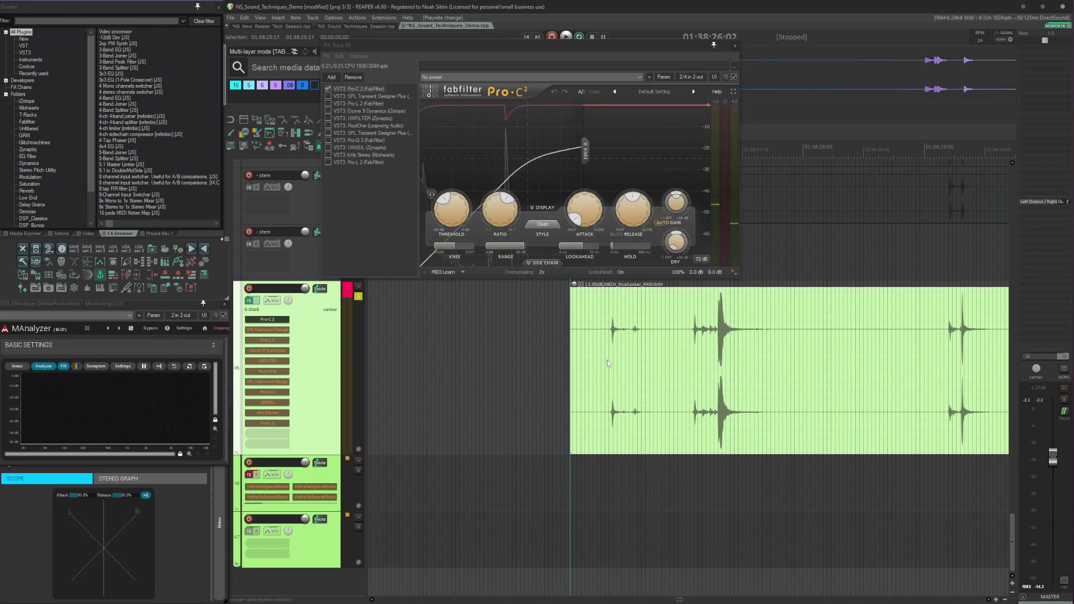
Enable the first SPL Transient Designer Plus in the chain and audition the rice cooker recording with it
left_click(395, 96)
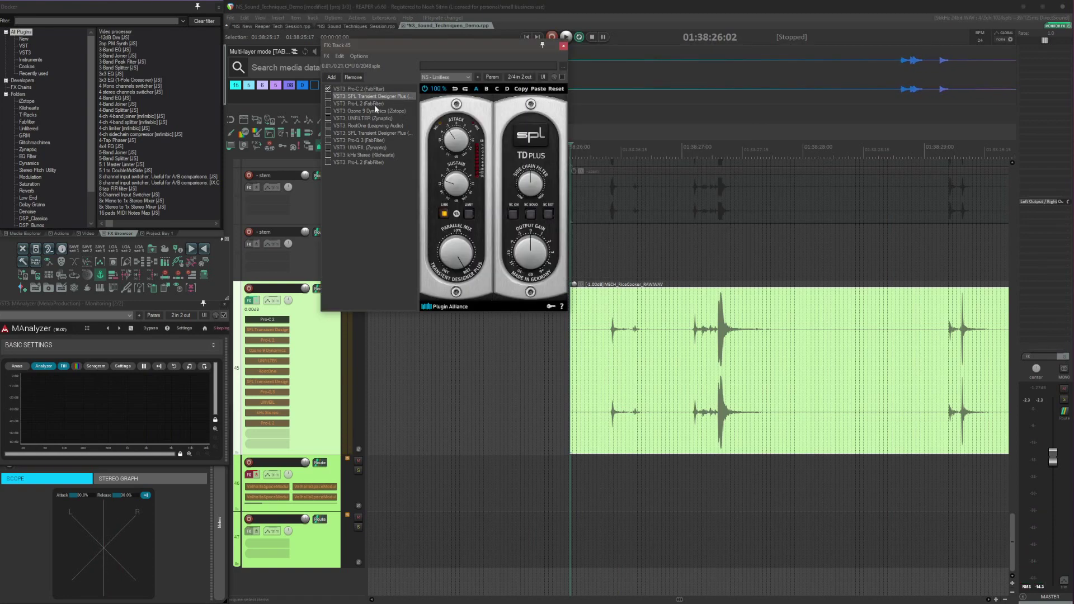
left_click(527, 358)
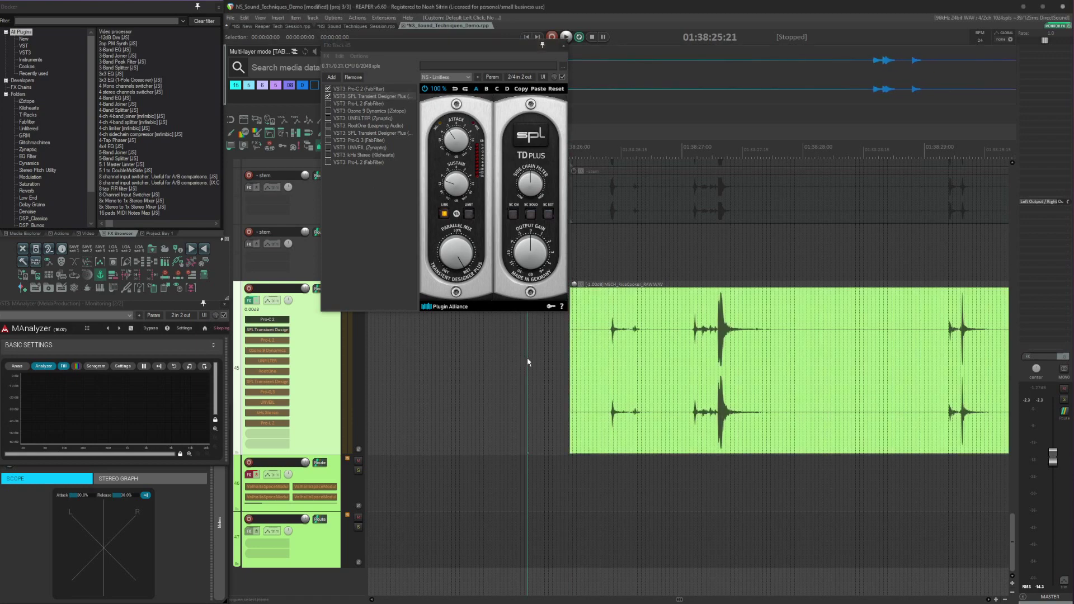
key("Tab")
key("space")
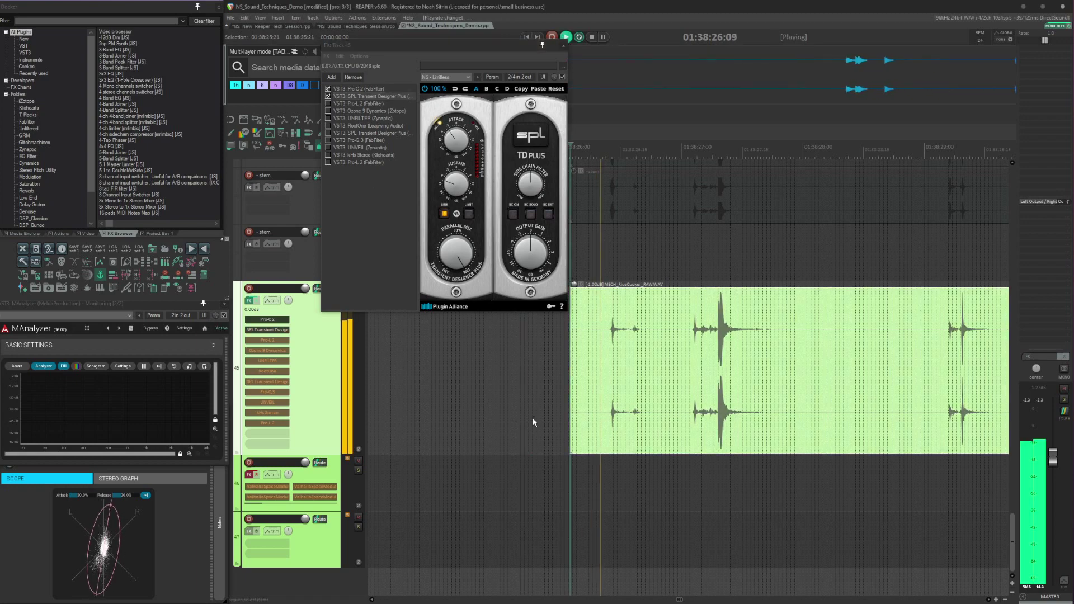
key("space")
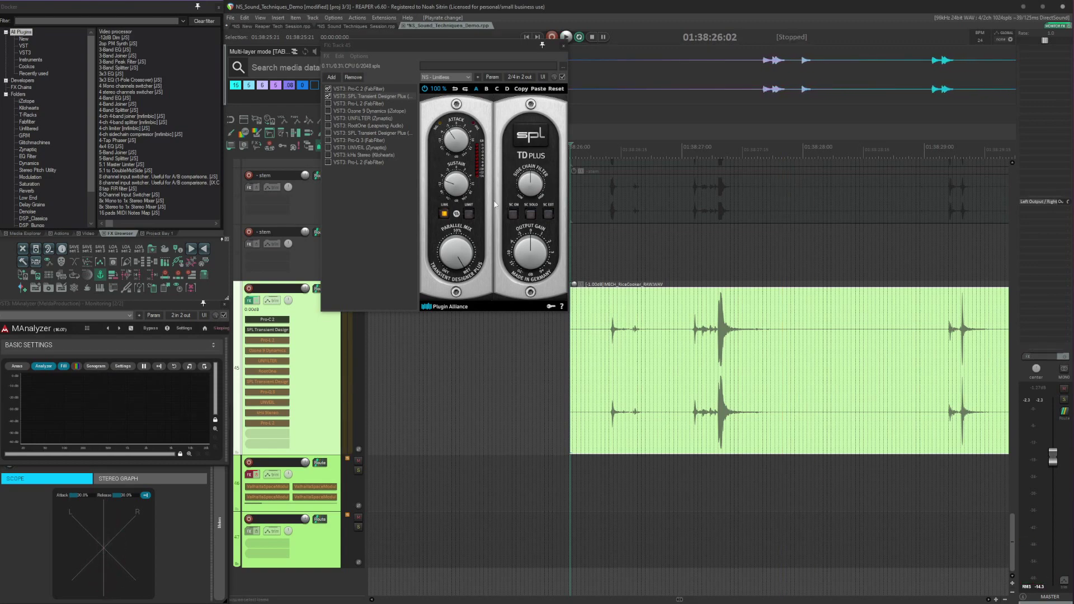
left_click(751, 352)
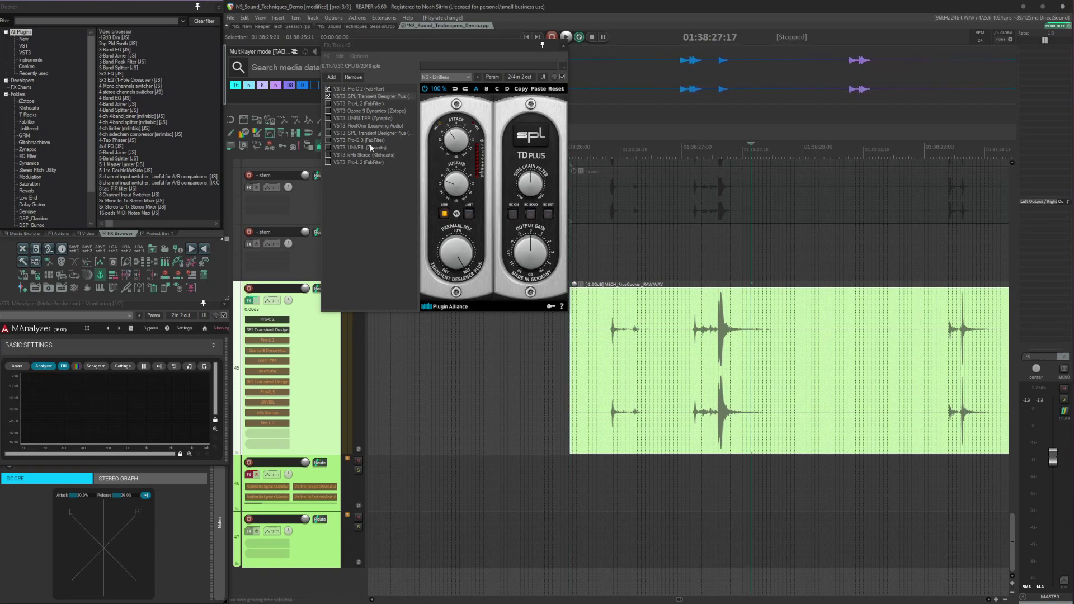
Enable the Pro-L 2 limiter directly after the first Transient Designer Plus and audition the recording from the clip's start
left_click(368, 101)
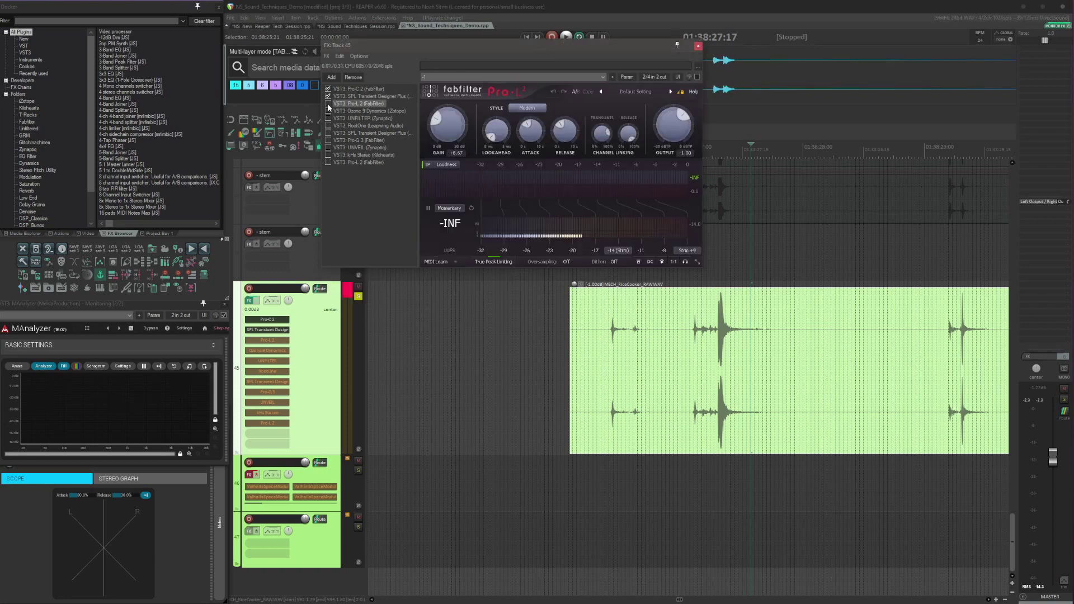
left_click(532, 329)
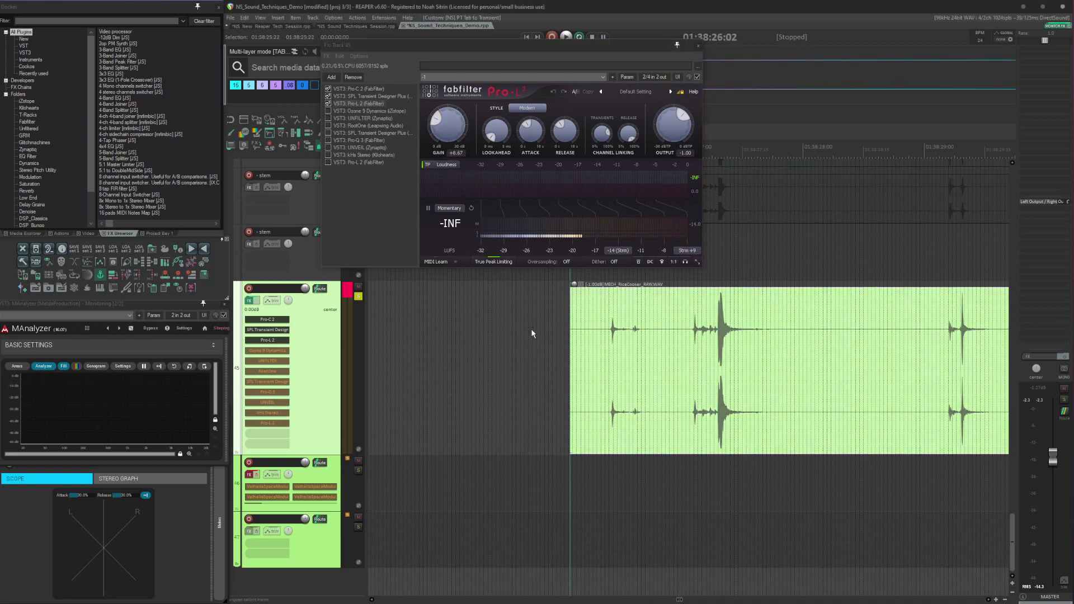
key("space")
key("space")
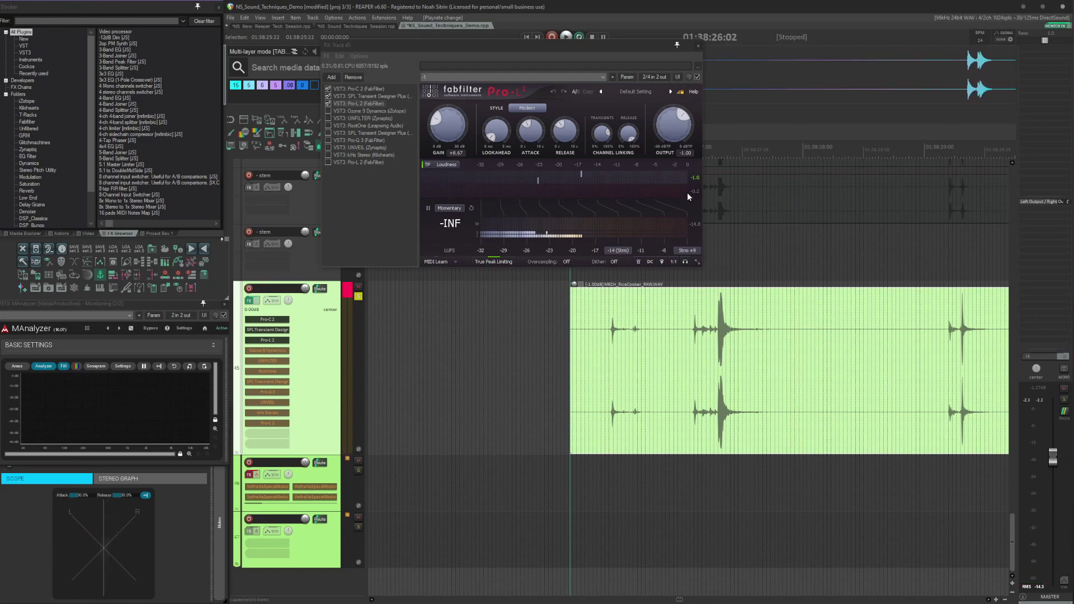
Enable Ozone 9 Dynamics in the track's FX chain and audition the rice cooker recording through it
left_click(360, 111)
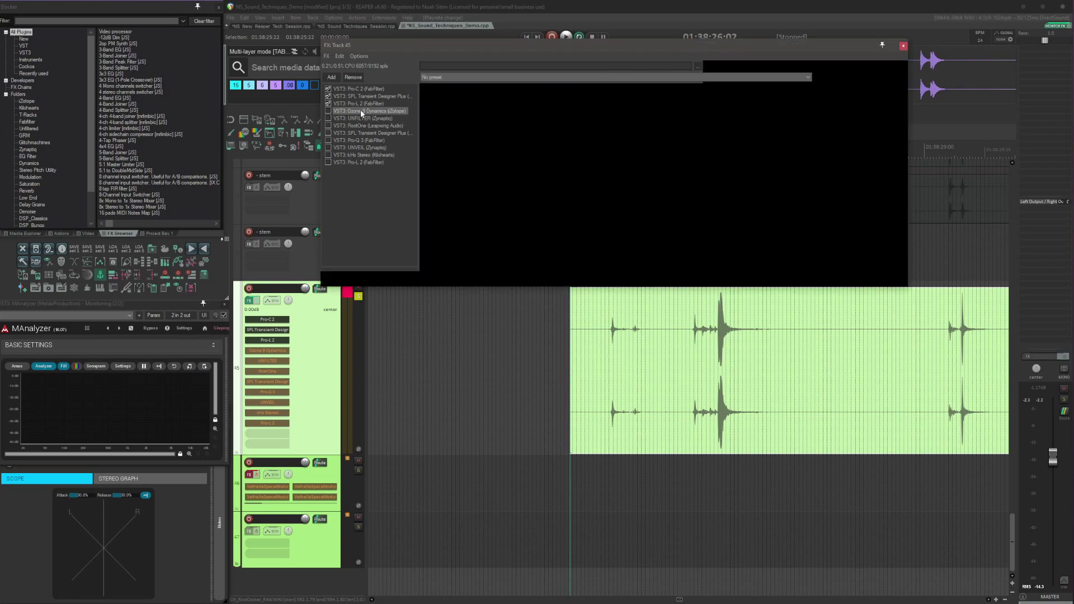
left_click(328, 111)
key("space")
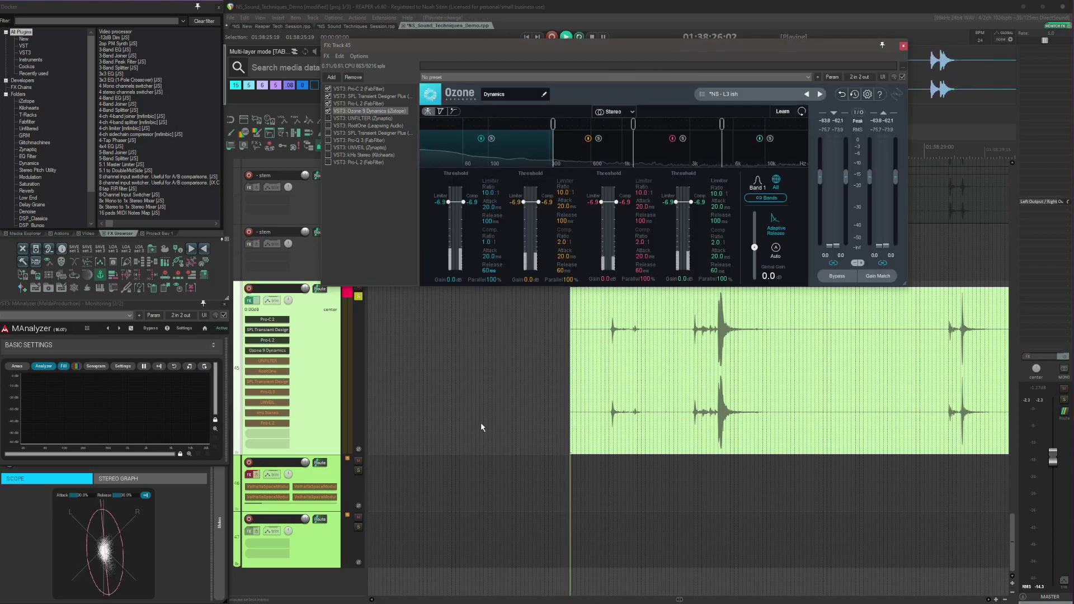
key("space")
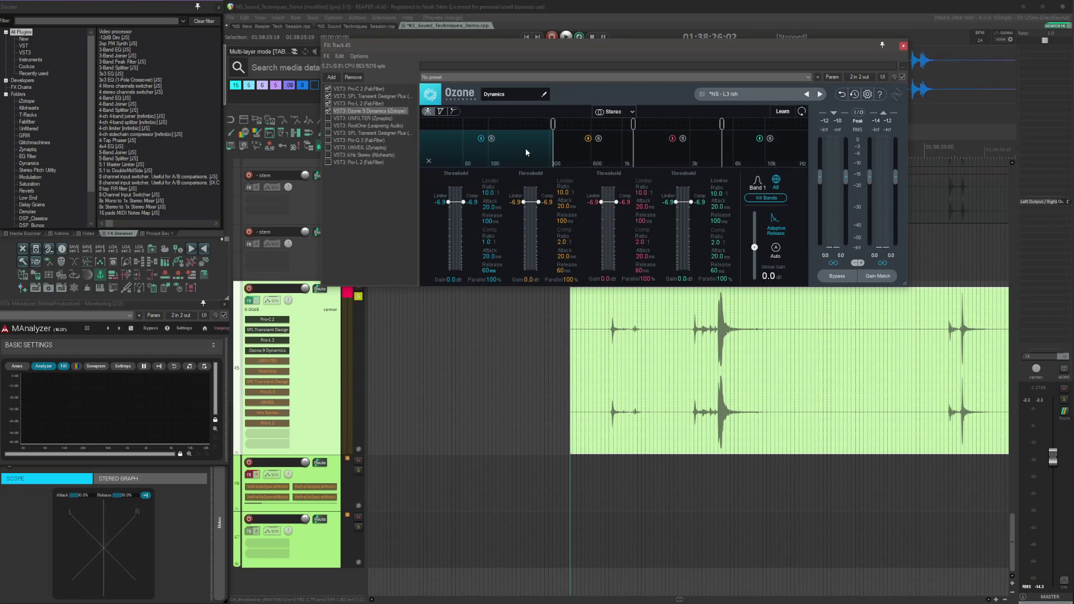
Examine the individual frequency bands of Ozone 9 Dynamics and their limiter and compressor settings
left_click(604, 148)
left_click(656, 144)
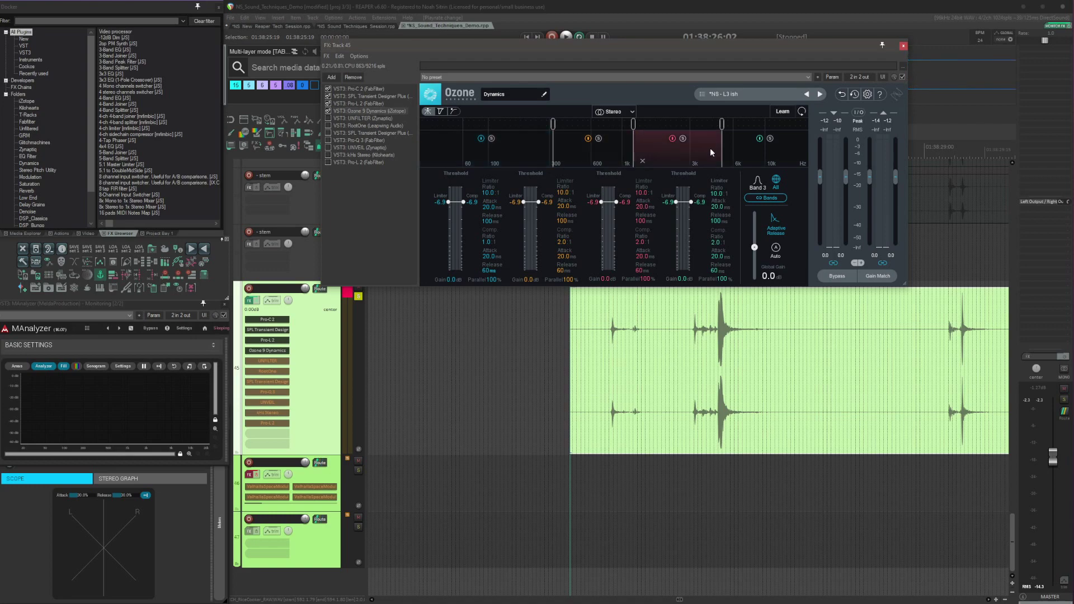
left_click(736, 150)
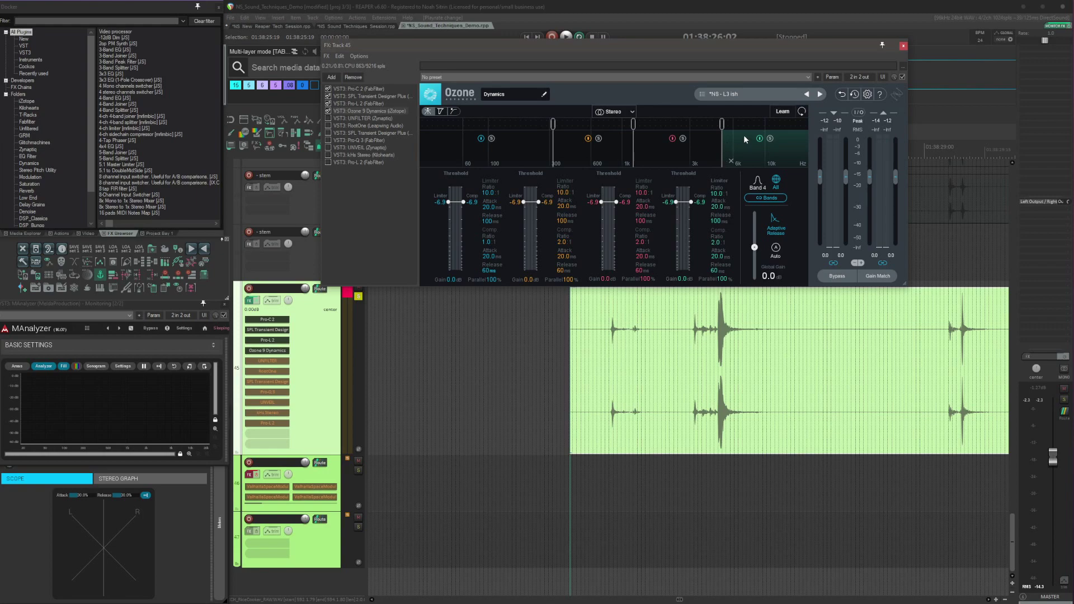
left_click(678, 149)
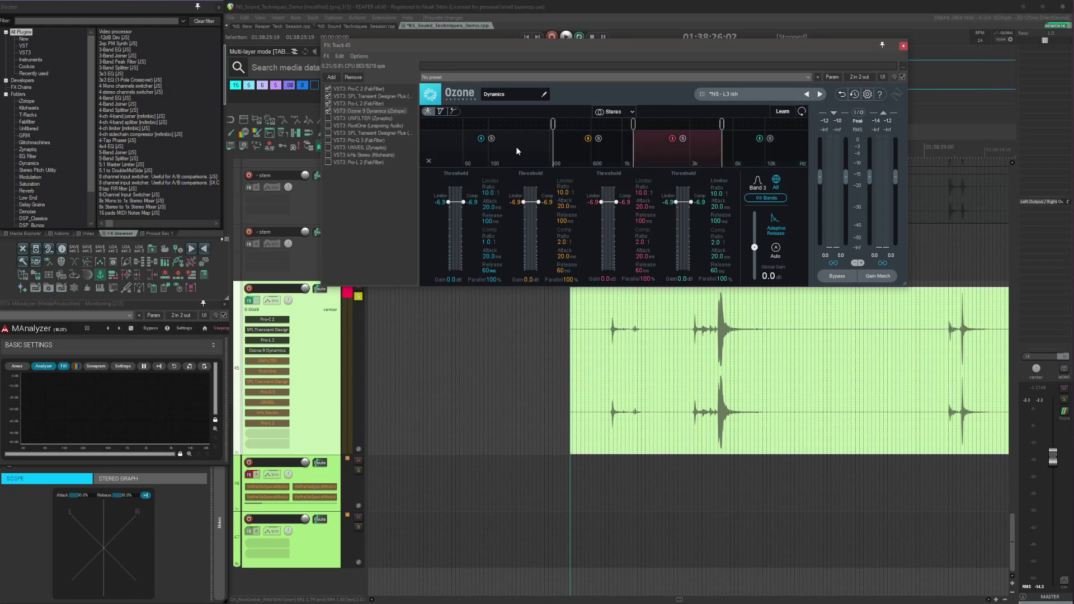
left_click(736, 139)
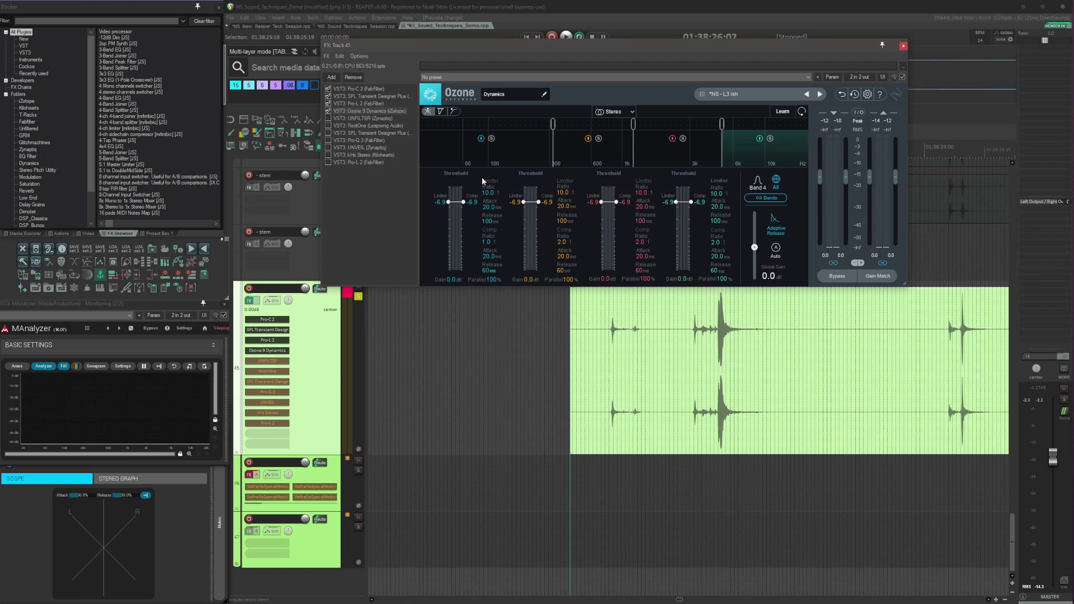
Enable Zynaptiq UNFILTER in the track's FX chain and audition the recording from the clip's start
left_click(387, 118)
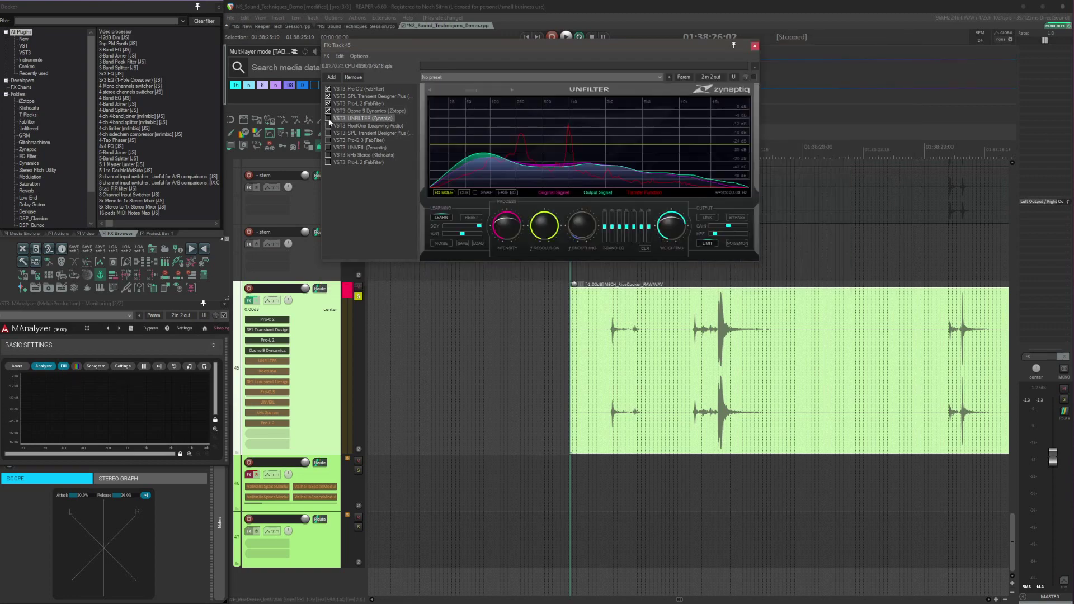
key("space")
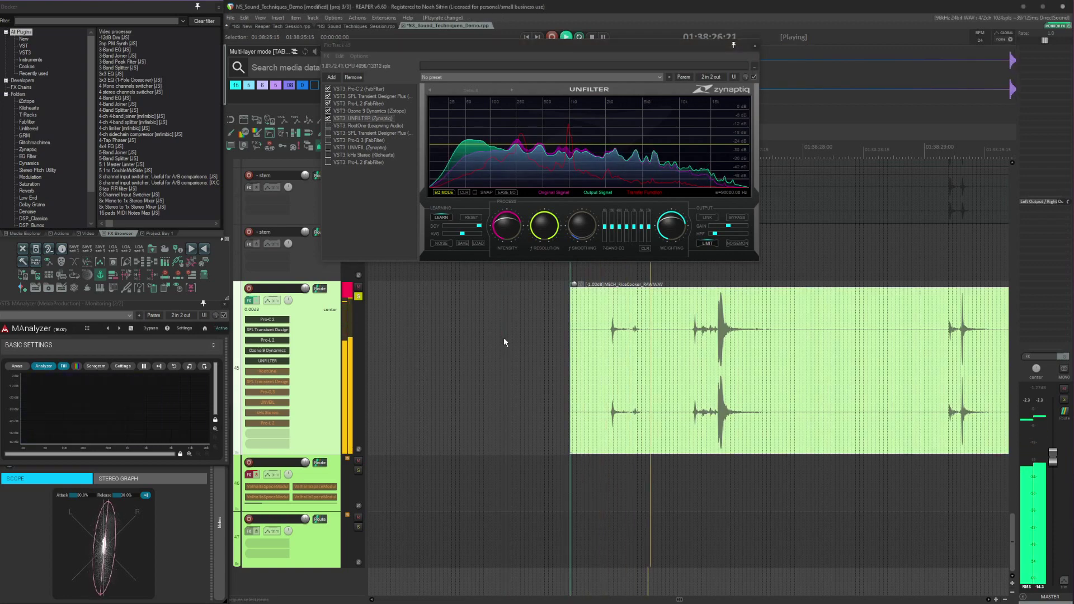
key("space")
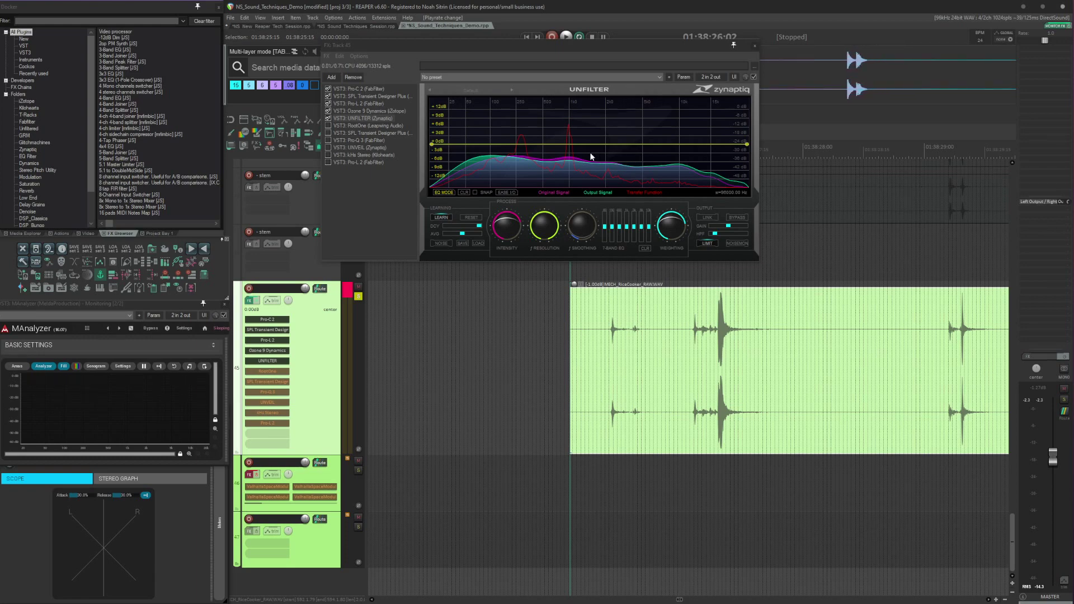
Enable Leapwing RootOne in the FX chain and move its window clear of the recording's waveform
left_click(354, 126)
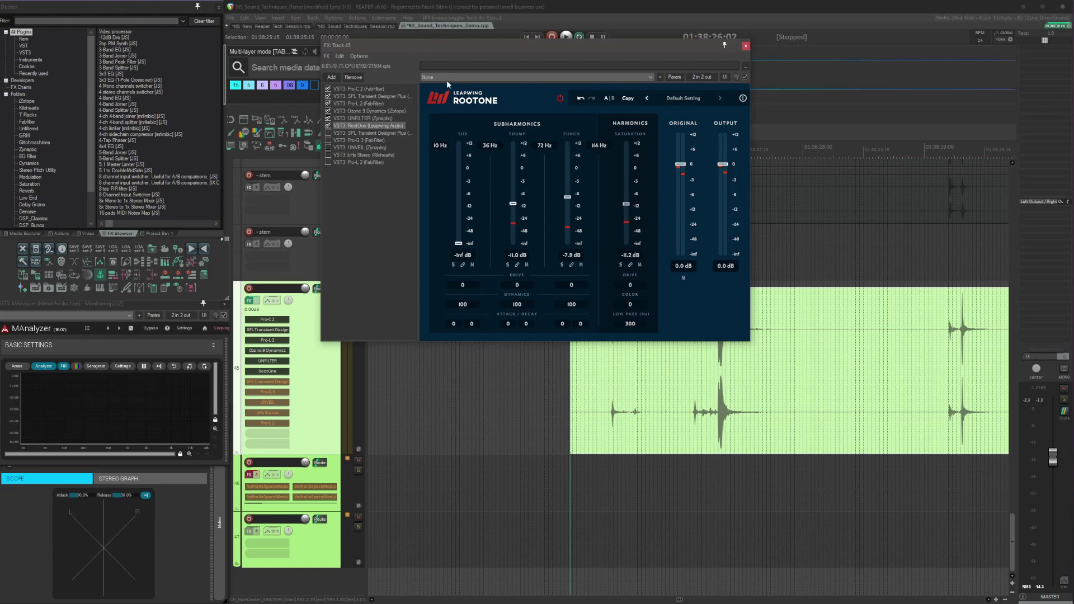
left_click_drag(475, 48, 398, 36)
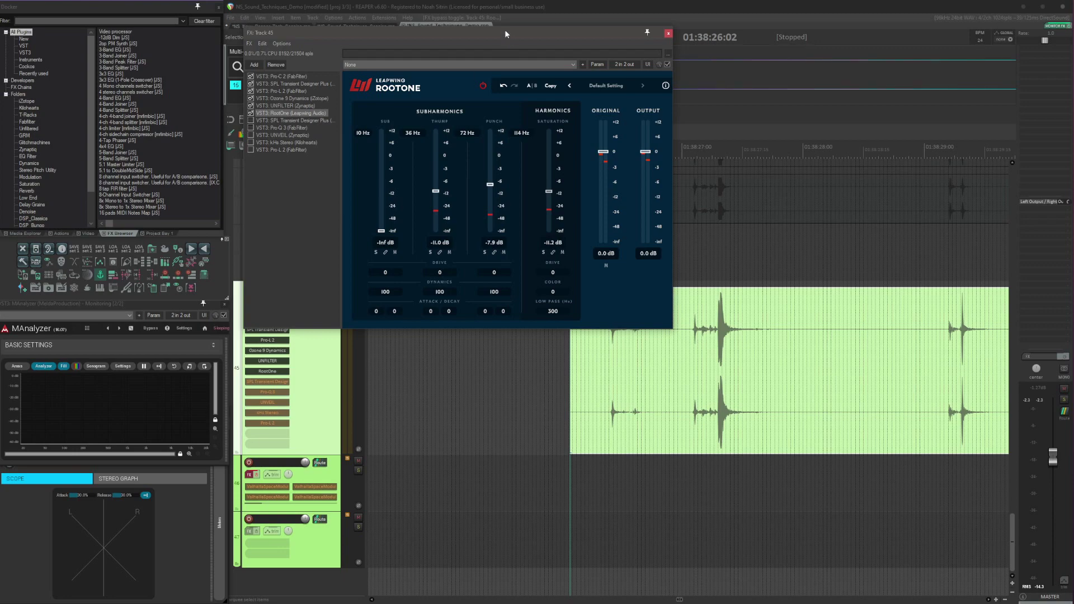
Move the RootOne window further away from the waveform and audition the recording through the plugin
left_click_drag(505, 32, 672, 28)
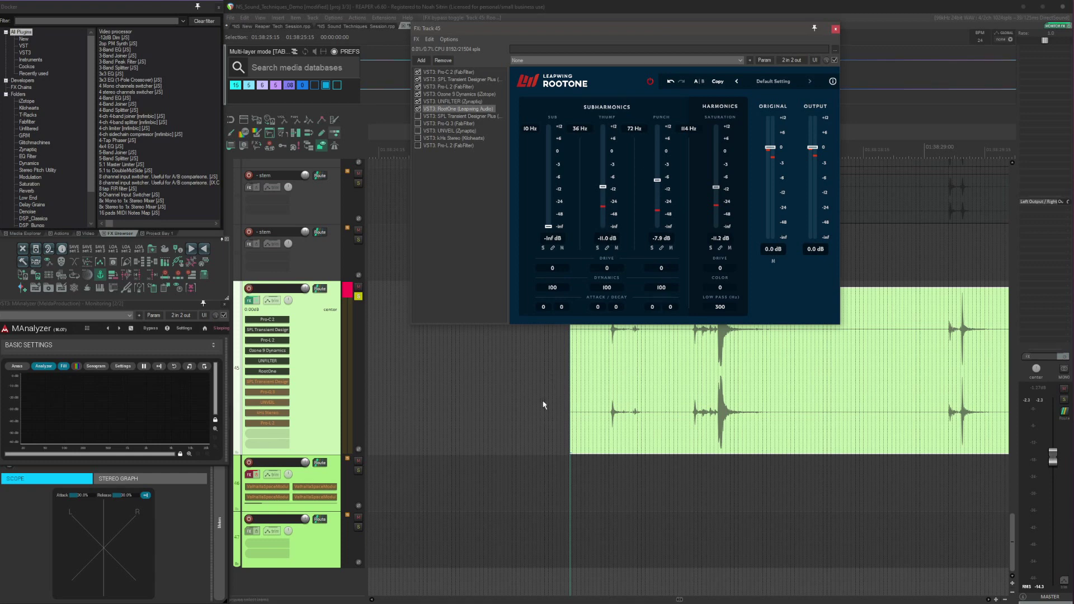
key("space")
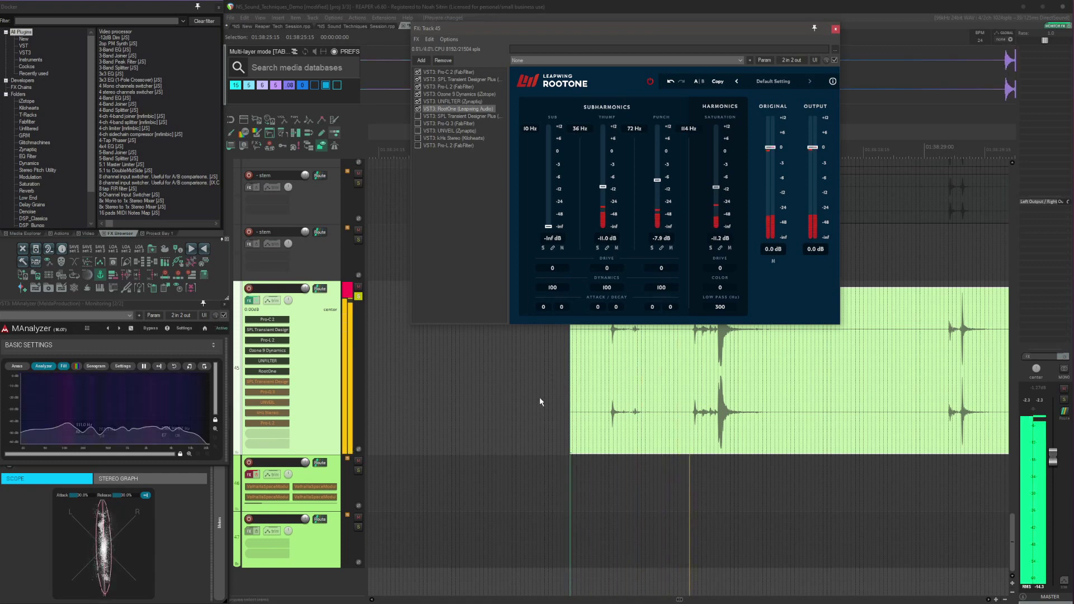
key("space")
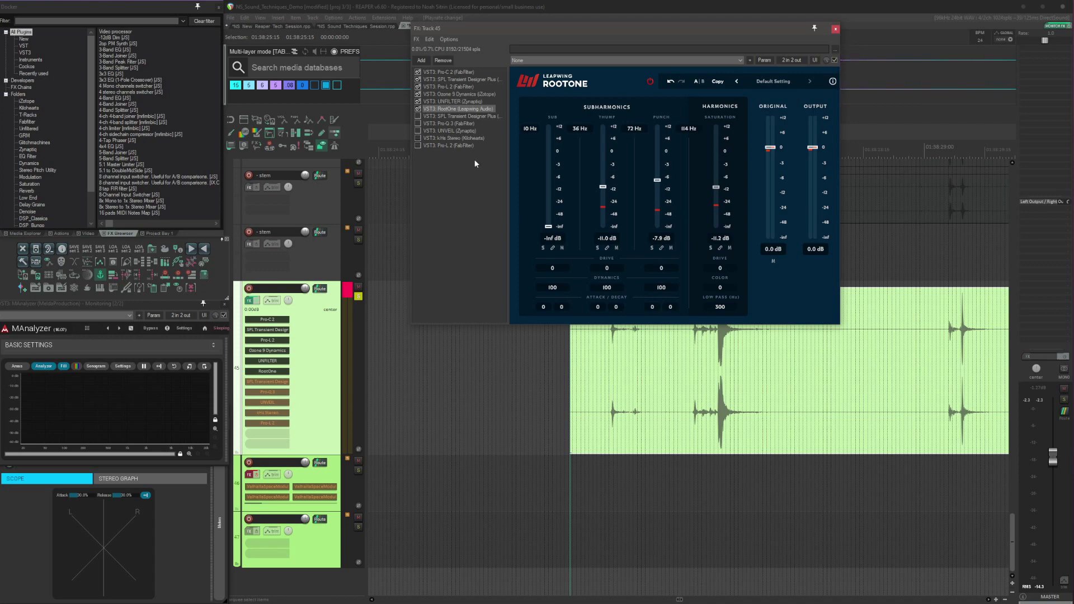
Enable the second SPL Transient Designer Plus in the FX chain and audition the recording through it
left_click(452, 115)
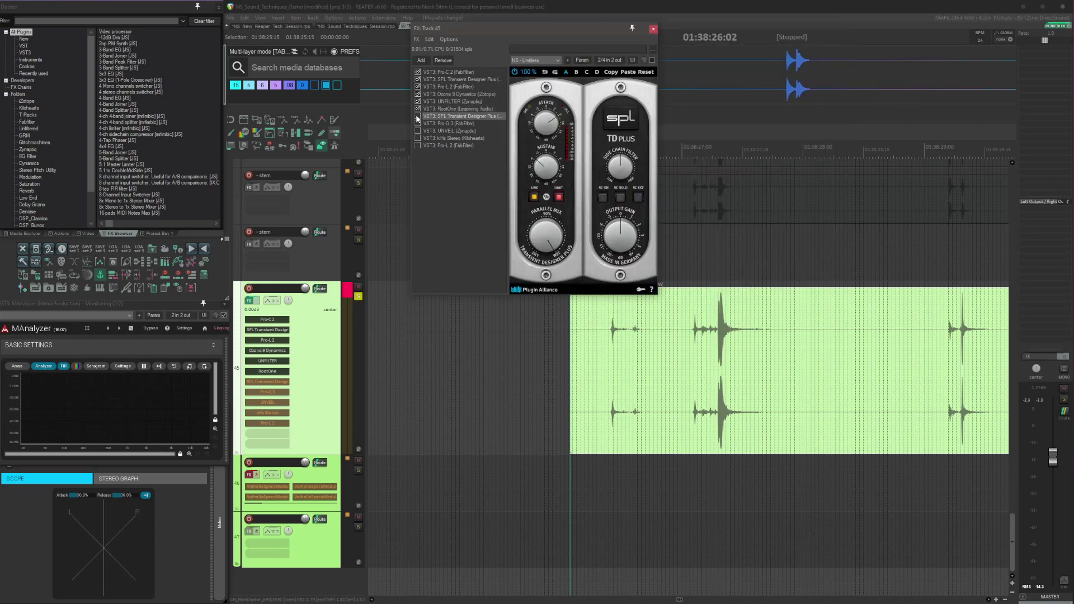
left_click(417, 117)
left_click_drag(492, 29, 532, 44)
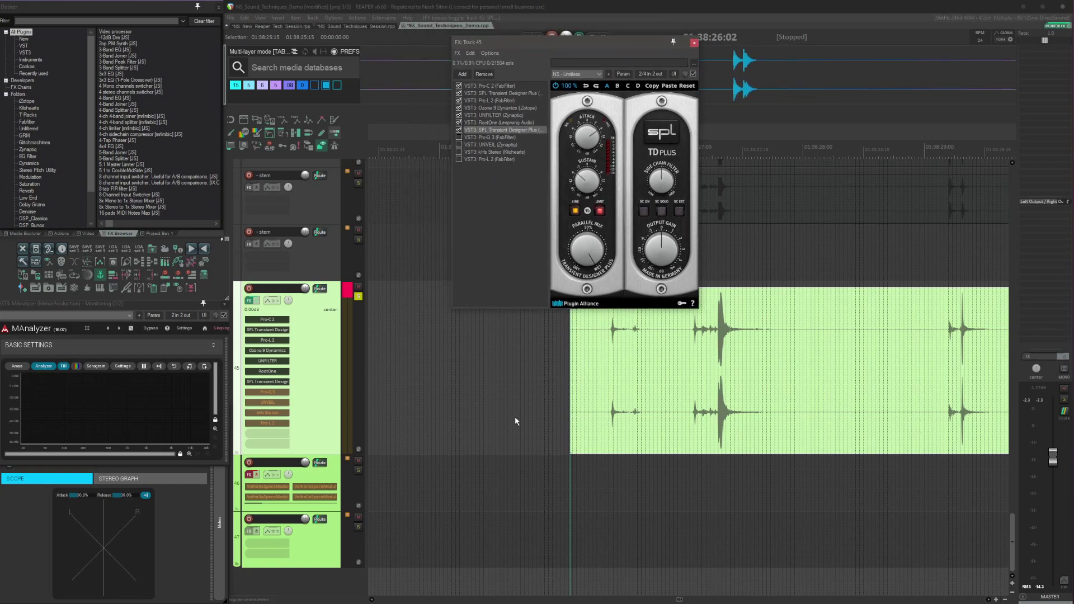
key("space")
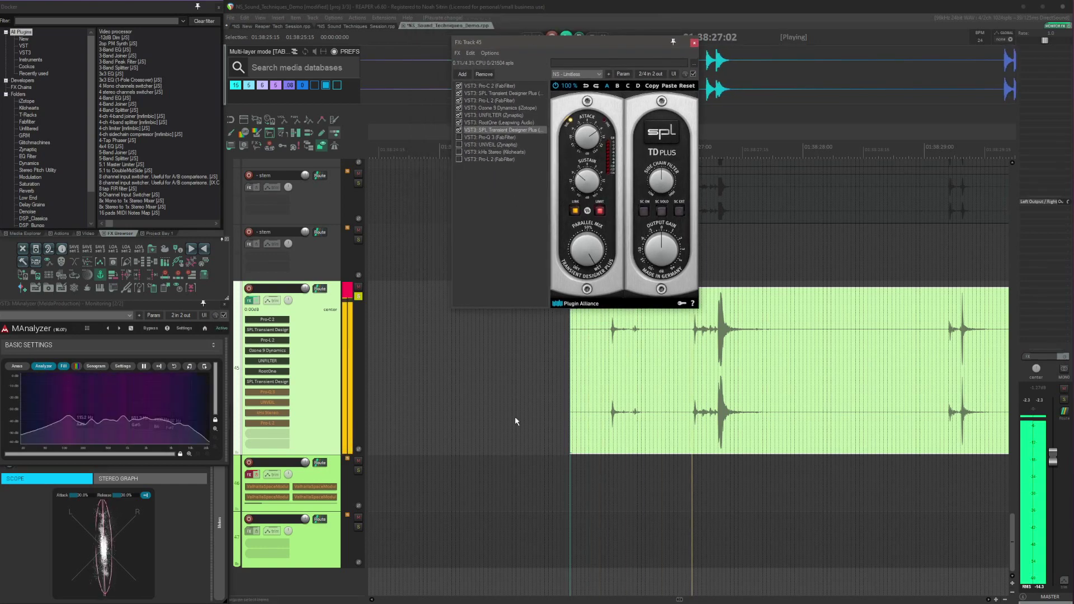
key("space")
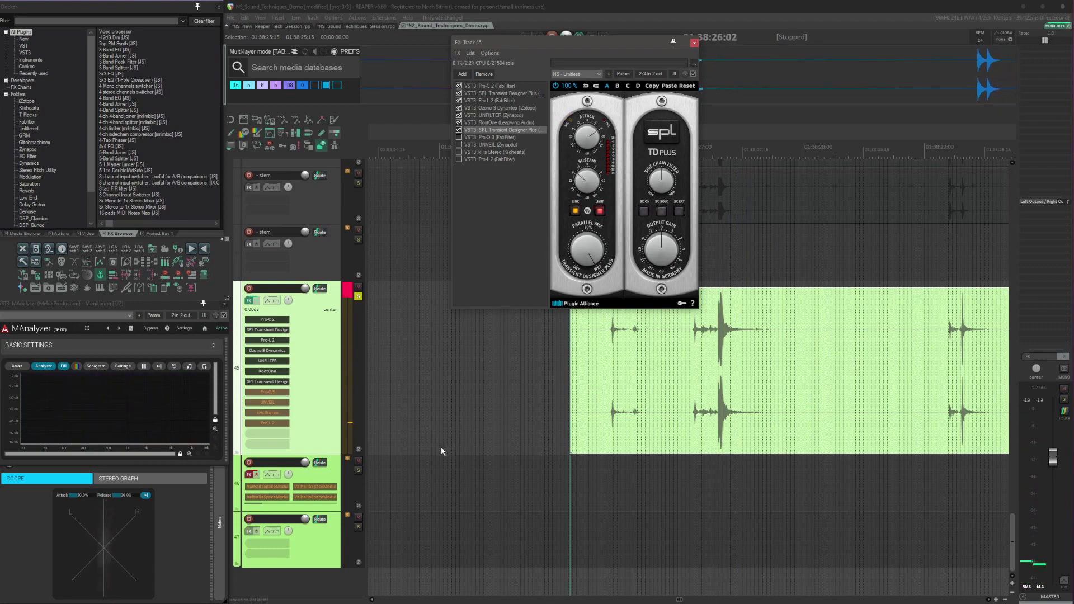
Compare the attack and sustain settings of the first and second SPL Transient Designer Plus in the FX chain
left_click(513, 93)
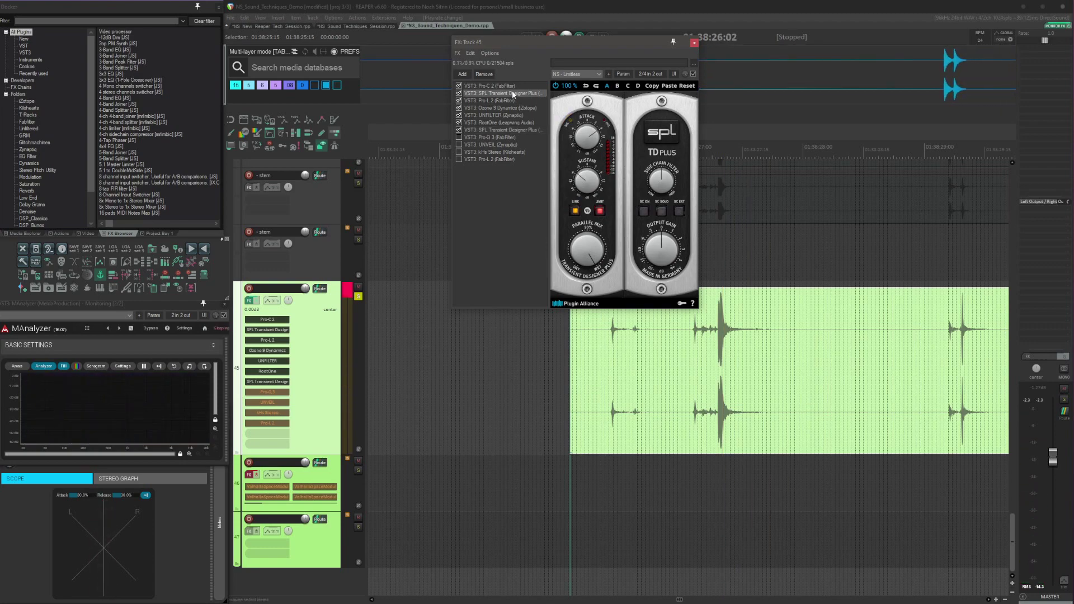
left_click(486, 129)
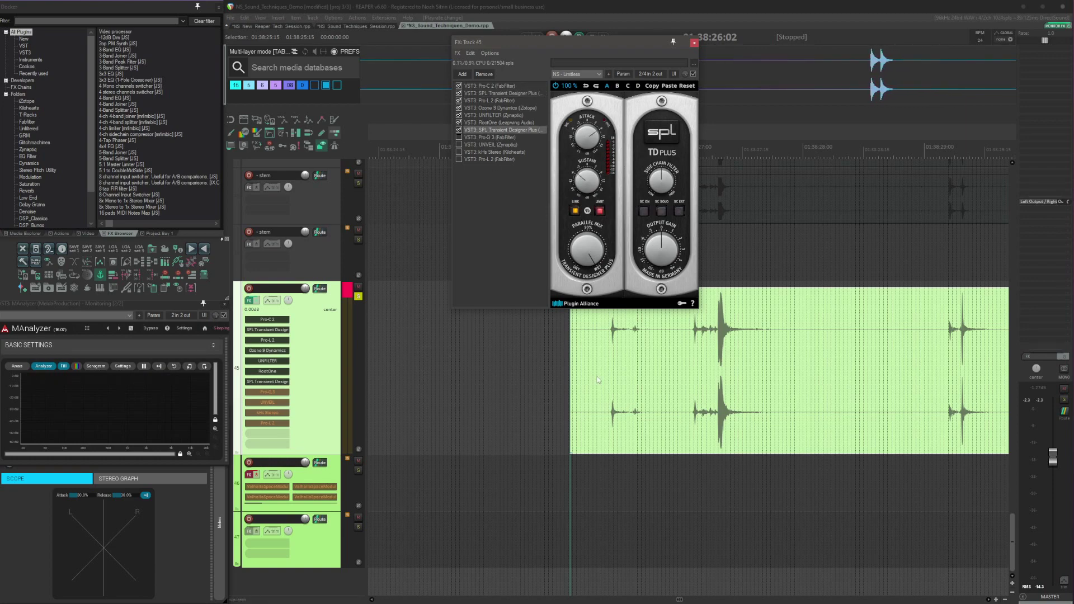
left_click(497, 93)
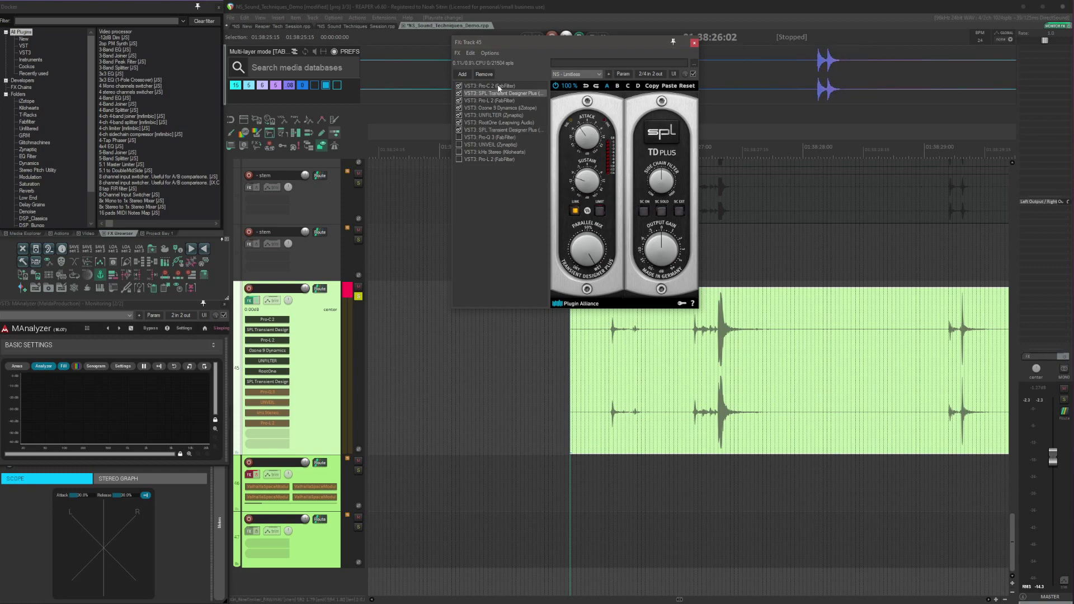
left_click(497, 86)
left_click(497, 92)
left_click(492, 101)
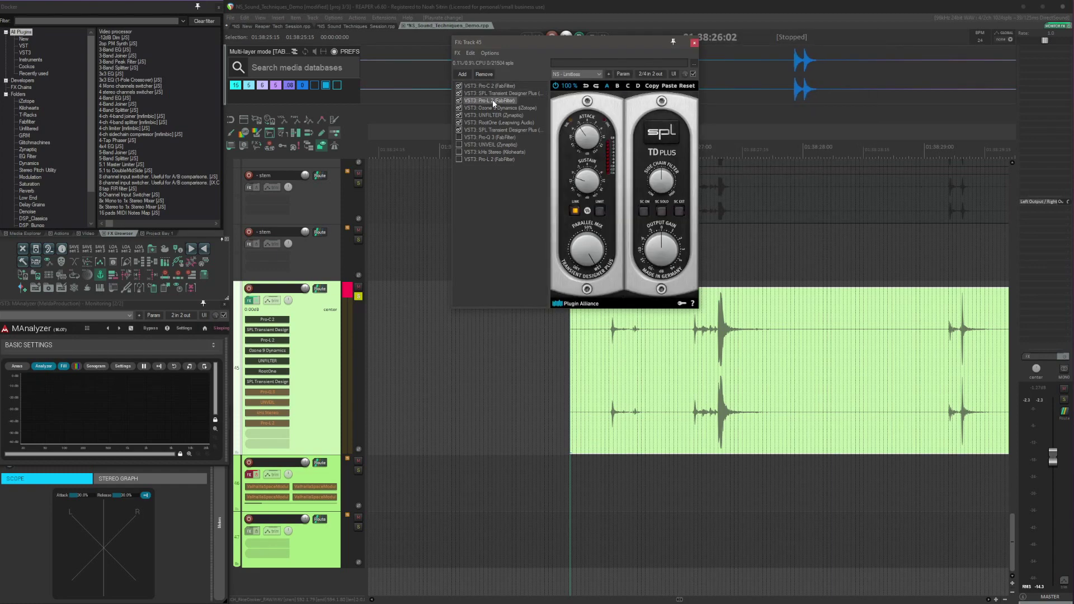
left_click(491, 94)
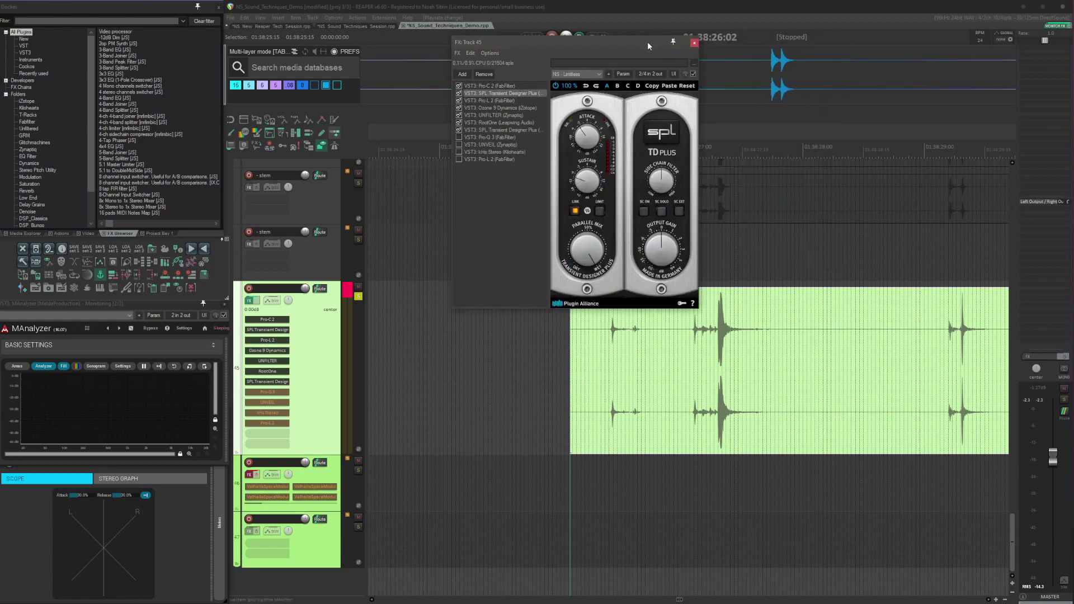
Examine the loud hit and its preceding small transient in the waveform alongside the second SPL Transient Designer Plus settings
left_click_drag(647, 42, 492, 58)
left_click(715, 330)
scroll(713, 334, "up", 3)
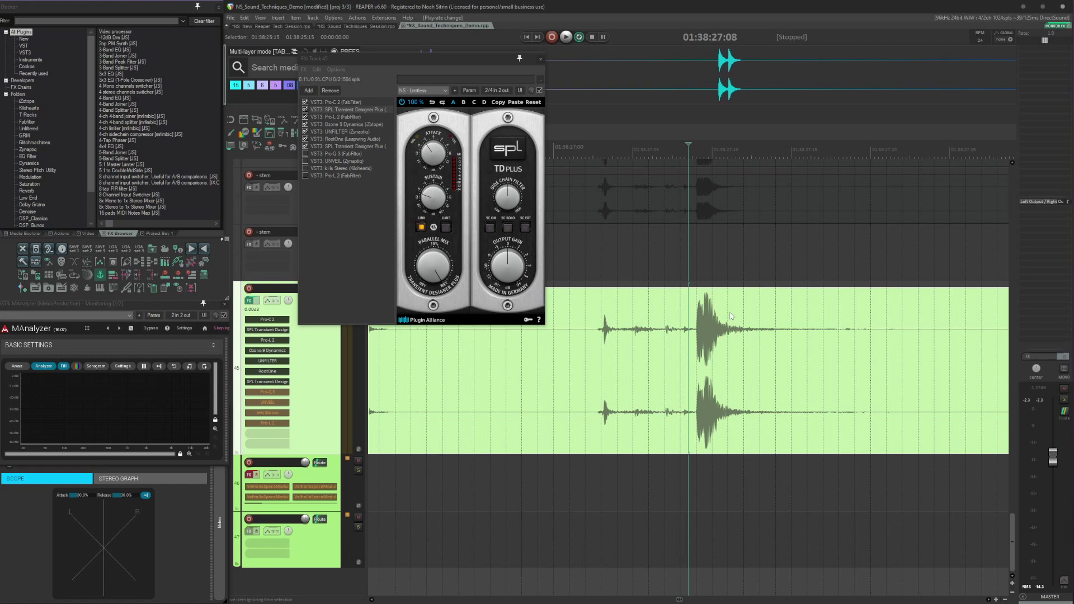
left_click(330, 147)
left_click(608, 319)
scroll(682, 332, "down", 2)
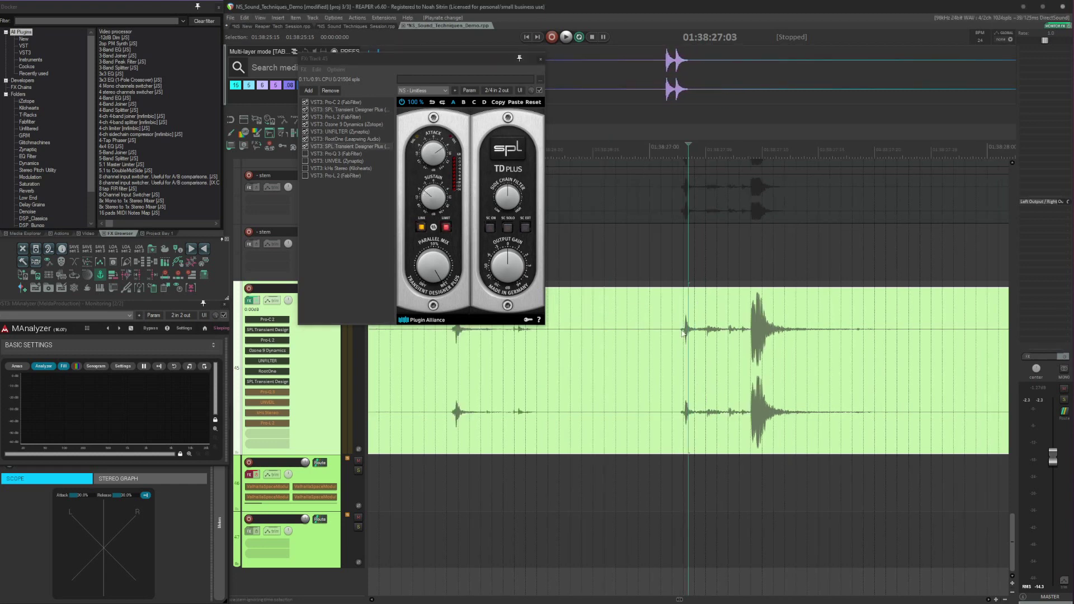
left_click(753, 311)
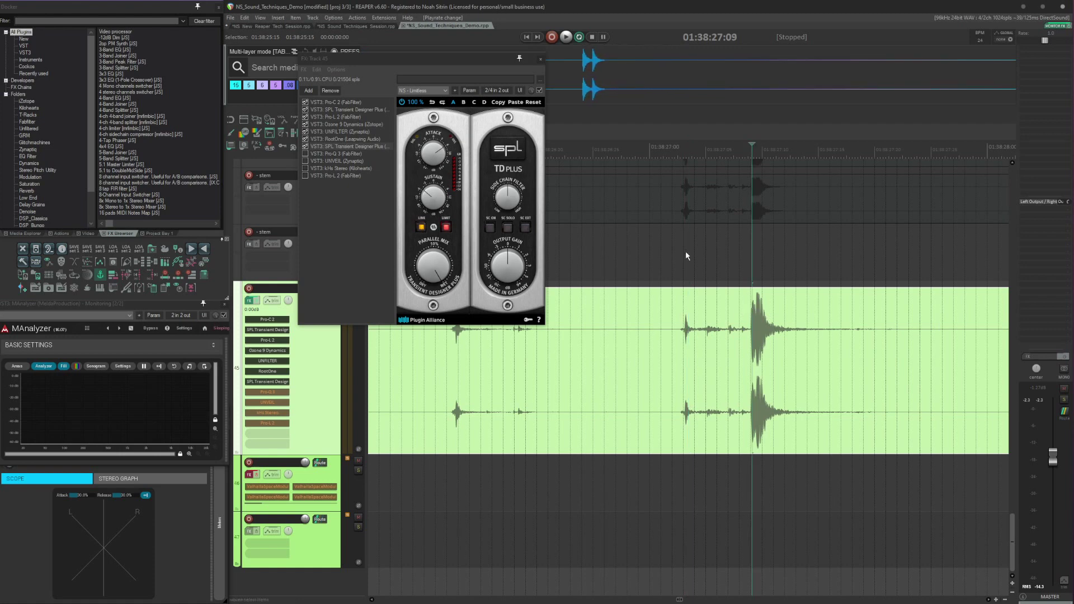
scroll(683, 266, "down", 2)
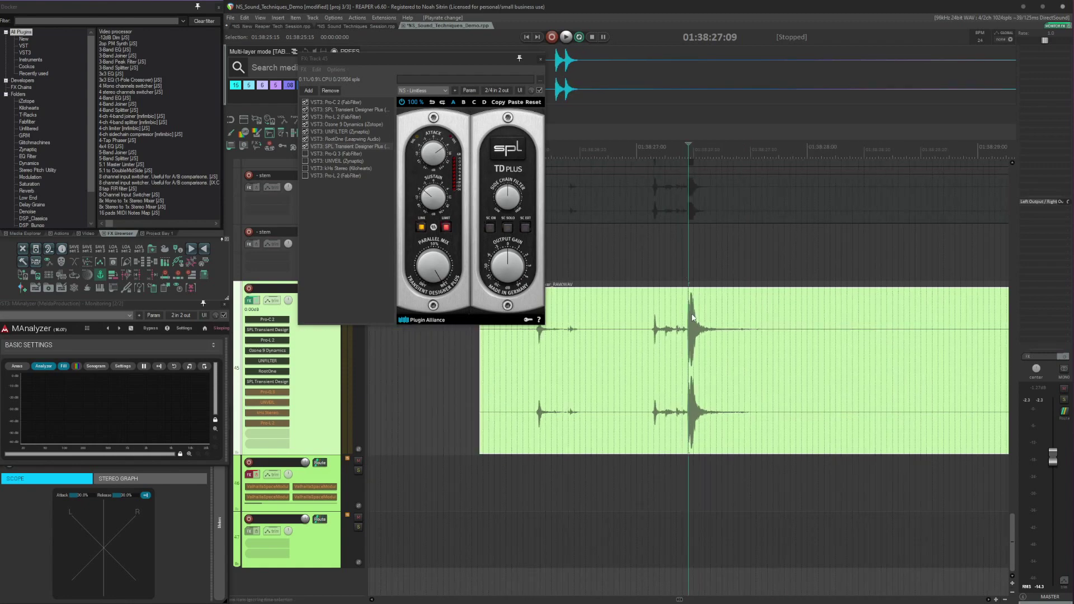
Enable FabFilter Pro-Q 3 in the FX chain and audition the rice cooker recording from the clip's start
left_click(338, 153)
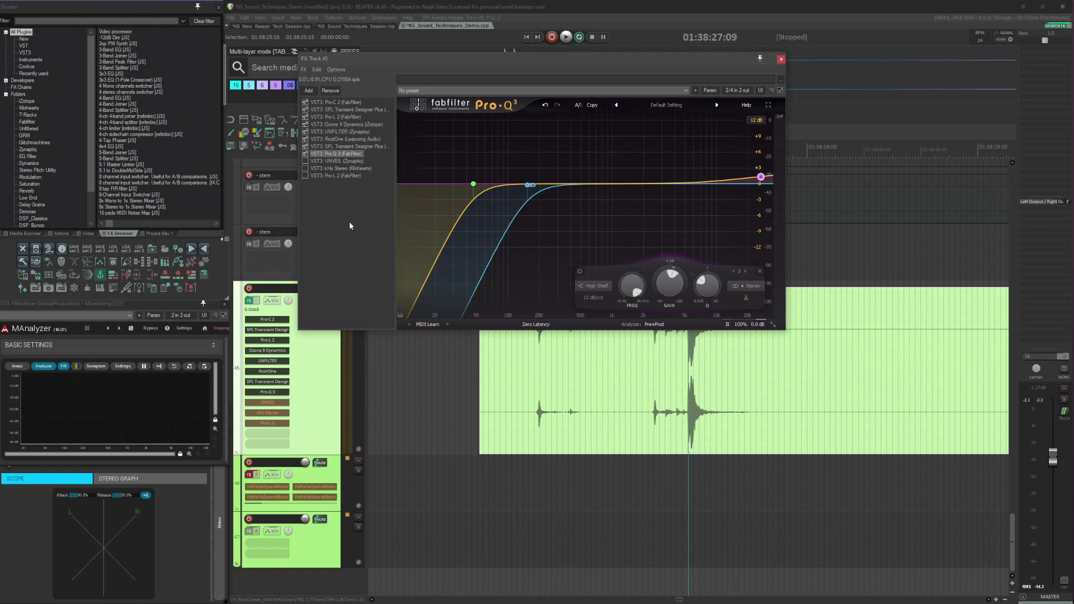
left_click(455, 365)
scroll(469, 389, "up", 2)
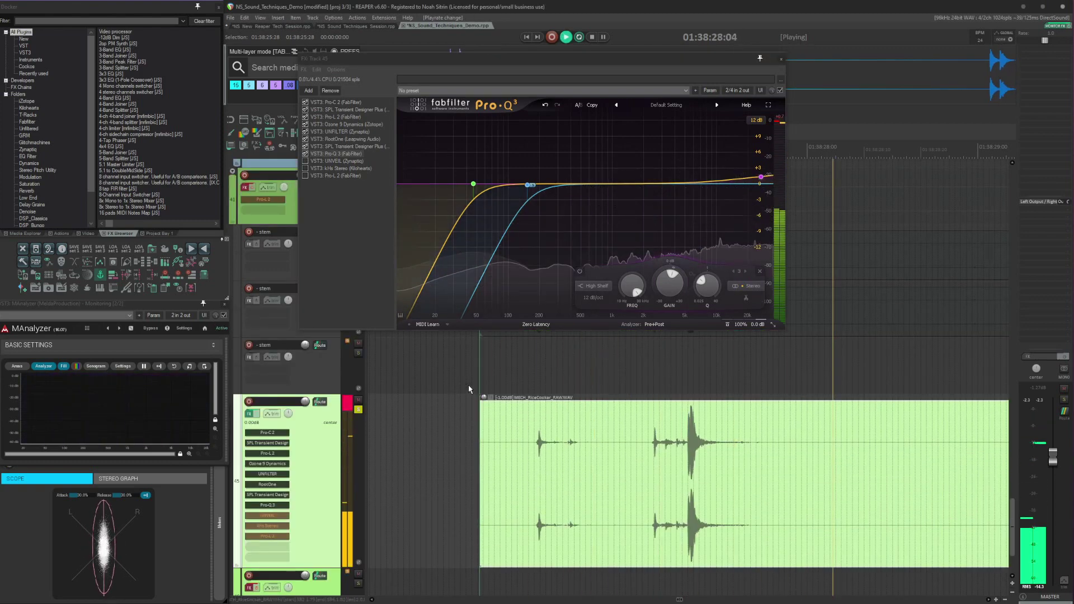
key("space")
Examine the low-cut and high-shelf bands of Pro-Q 3, then the recording's waveform
left_click(477, 195)
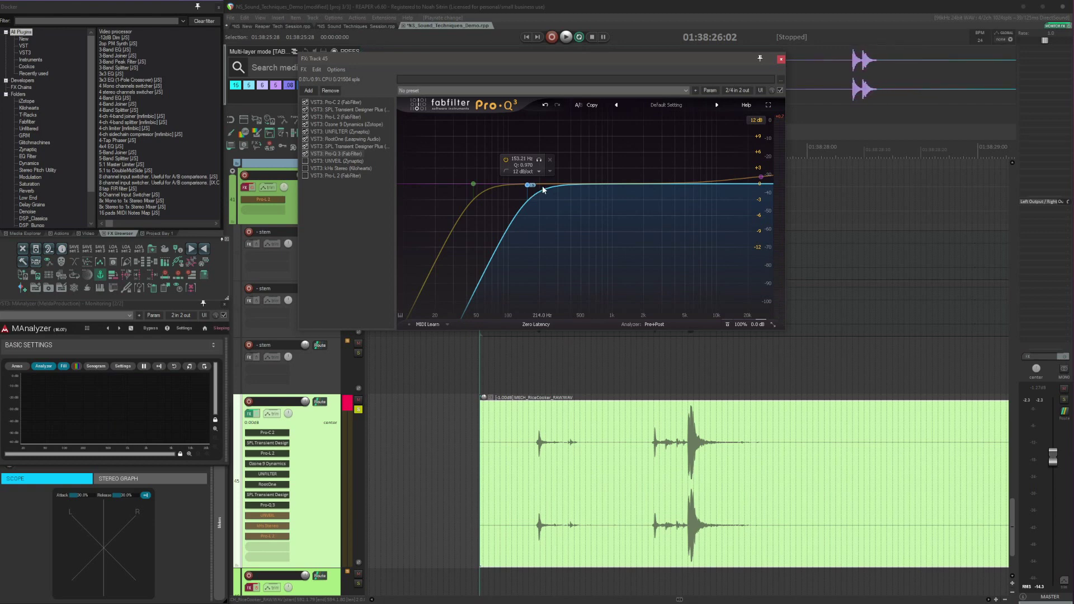
left_click(761, 177)
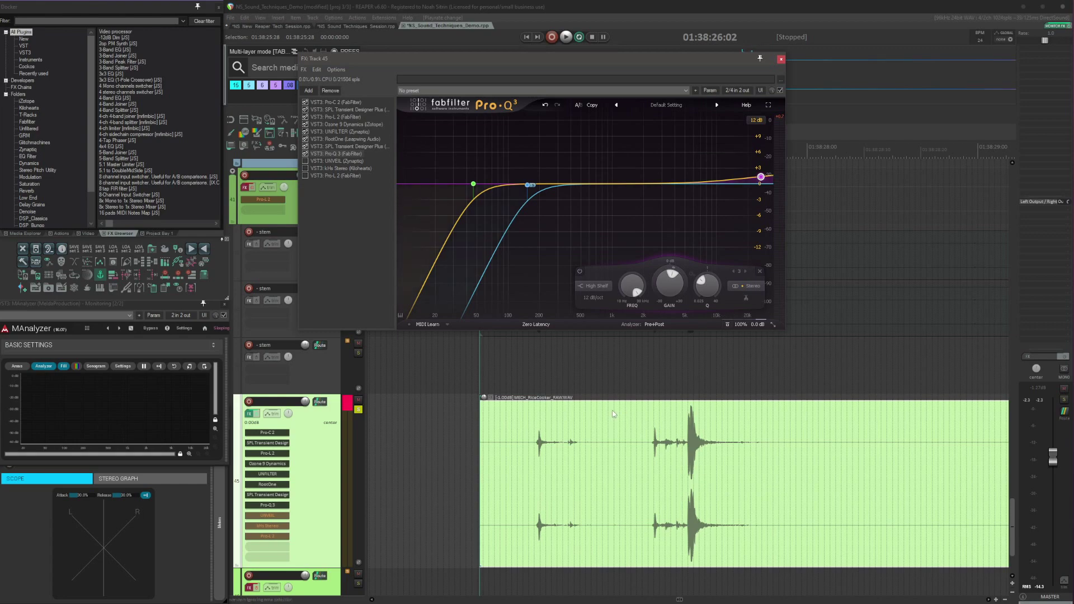
left_click(456, 438)
key("Tab")
scroll(671, 450, "down", 2)
scroll(673, 449, "right", 3)
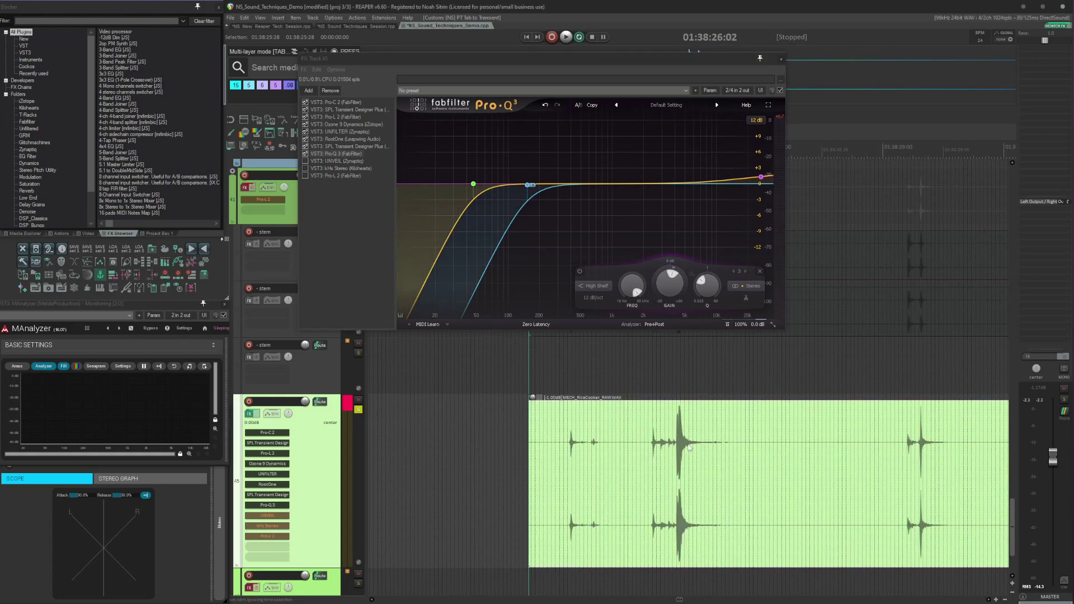
scroll(689, 447, "down", 1)
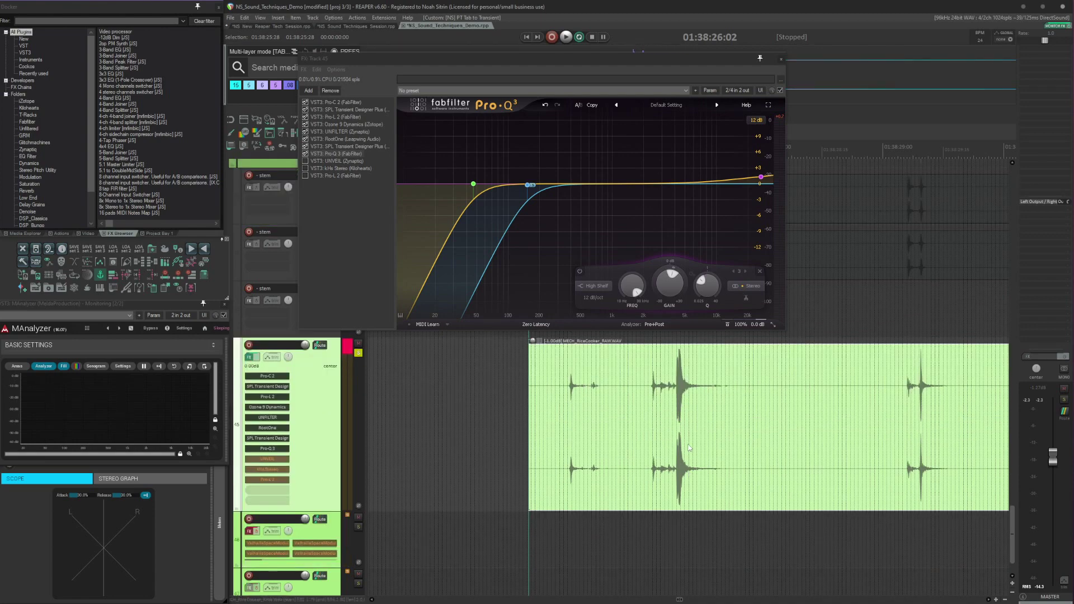
Enable Zynaptiq UNVEIL in the FX chain and audition the recording from the clip's start
left_click(309, 161)
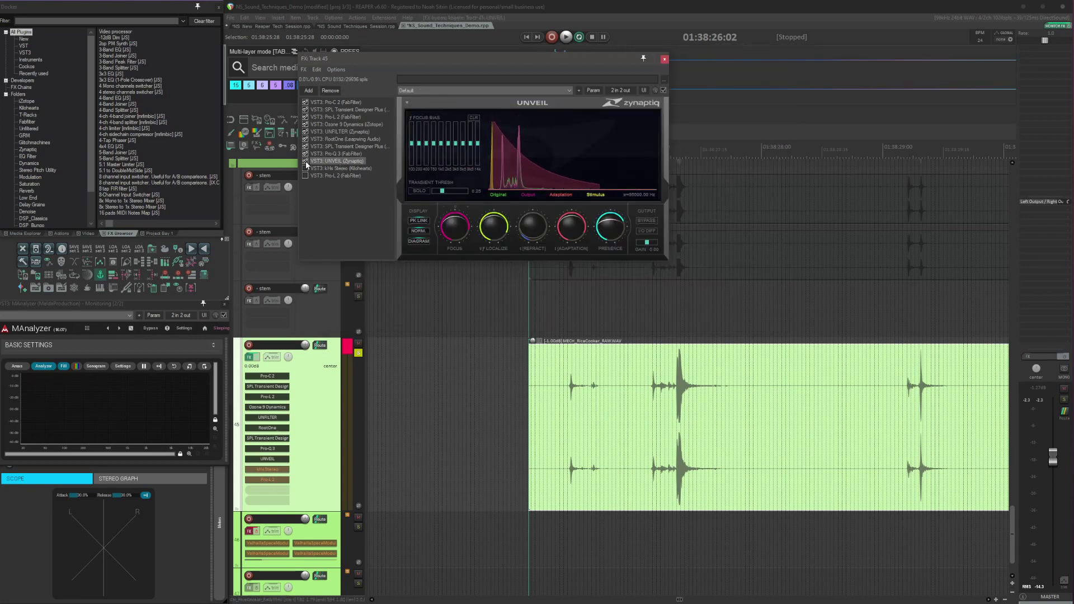
left_click(520, 434)
key("Tab")
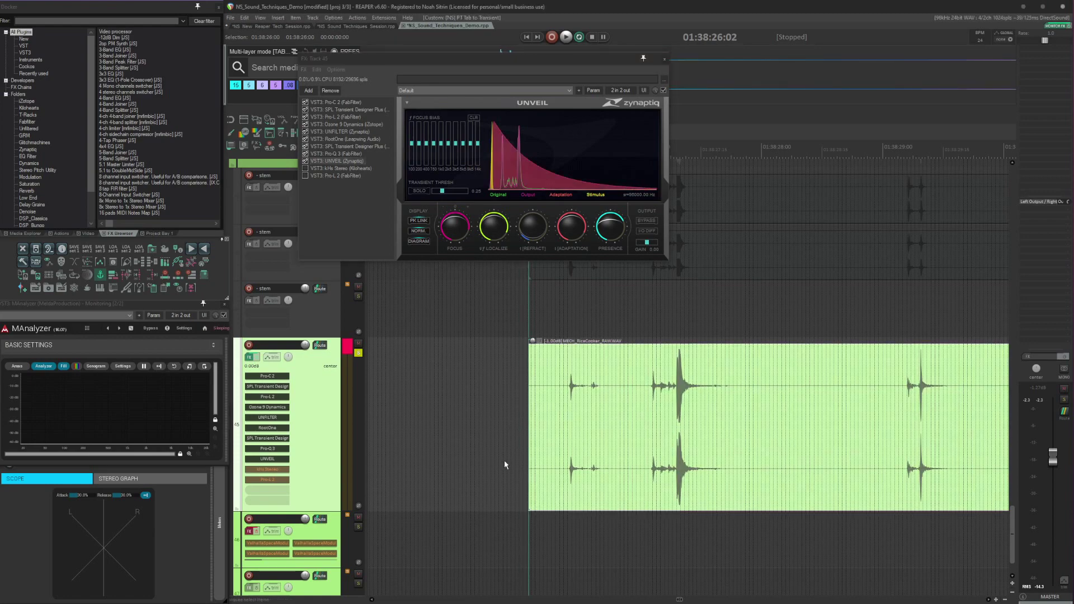
key("space")
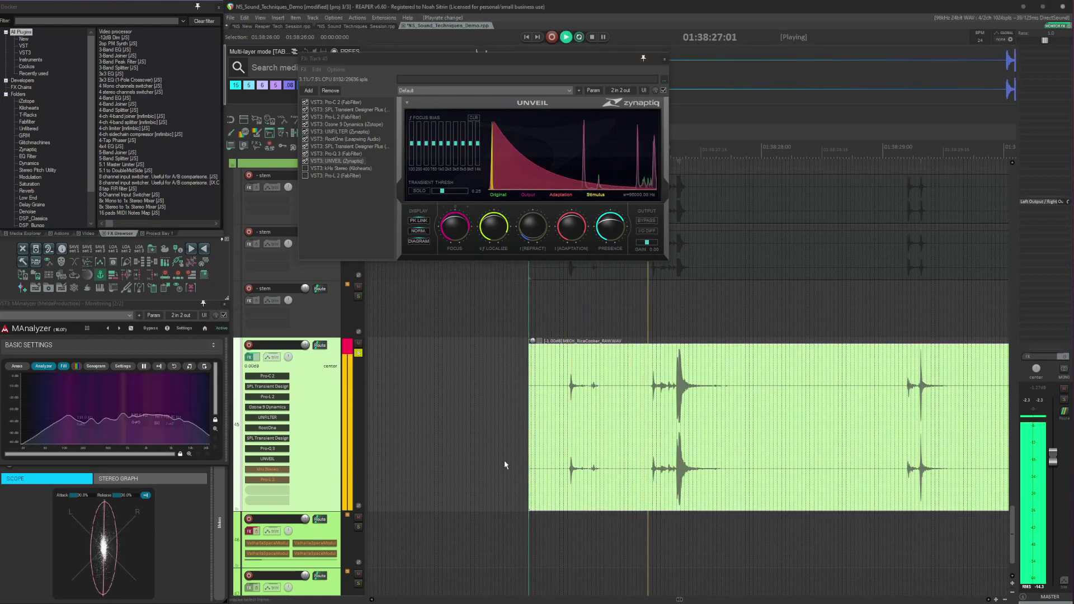
key("space")
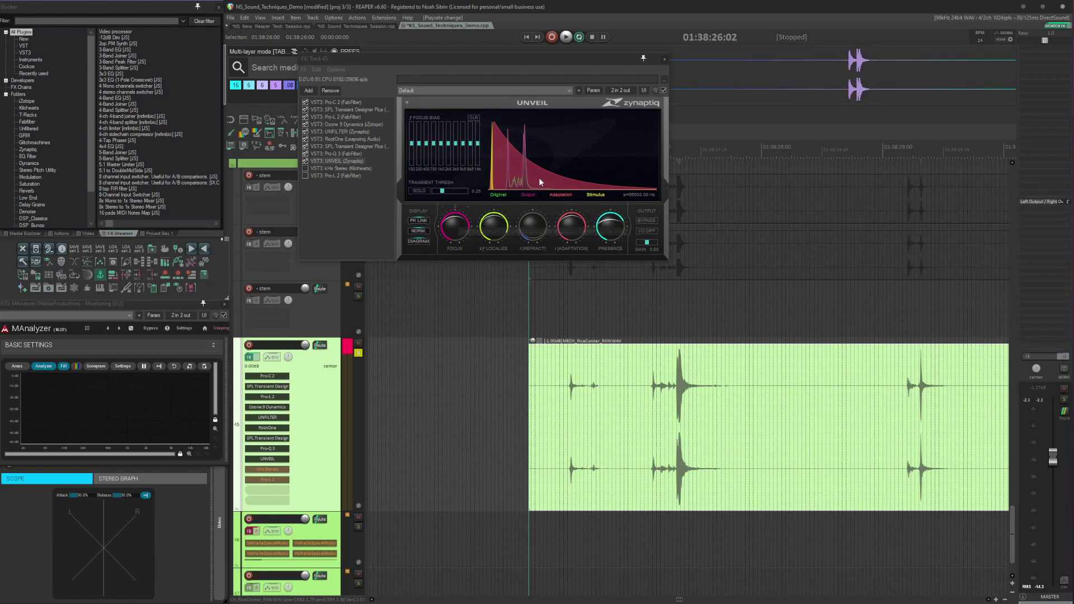
Enable Kilohearts kHs Stereo in the FX chain, audition the recording through it, and check its Width control's description
left_click(358, 168)
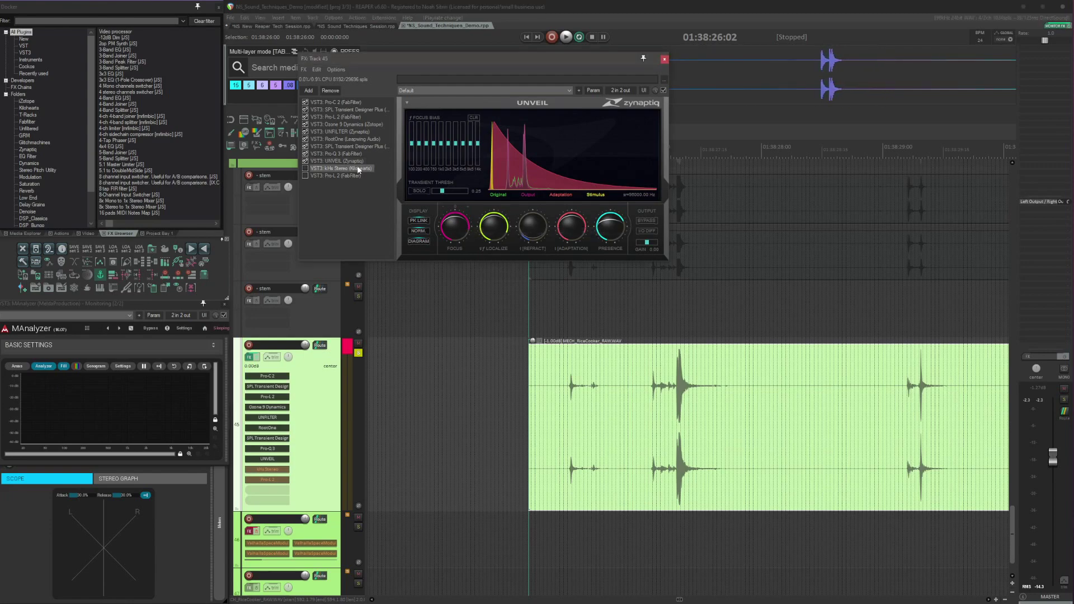
left_click(305, 169)
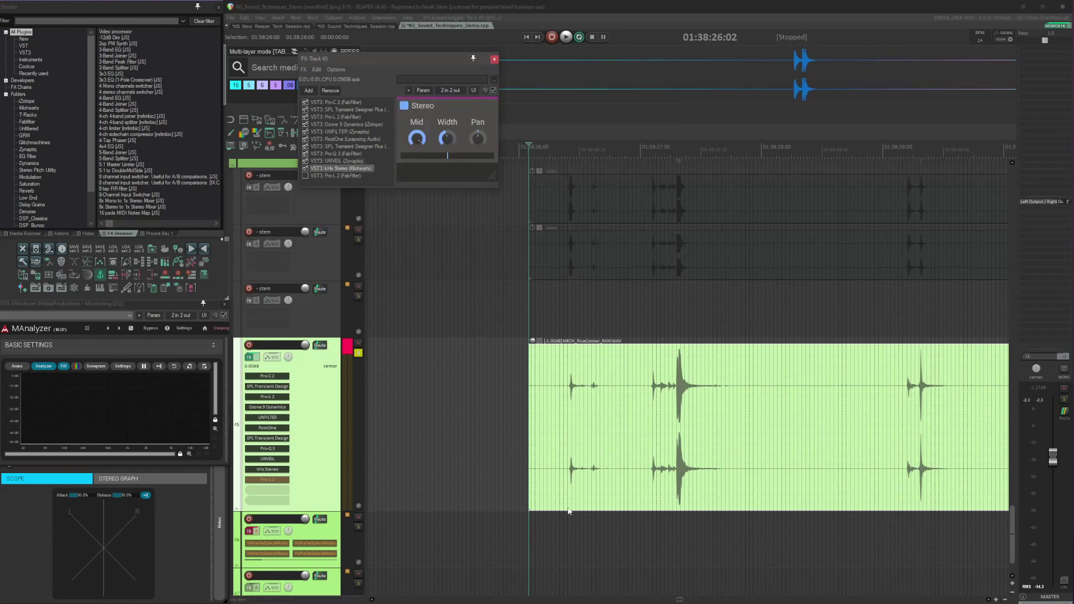
key("space")
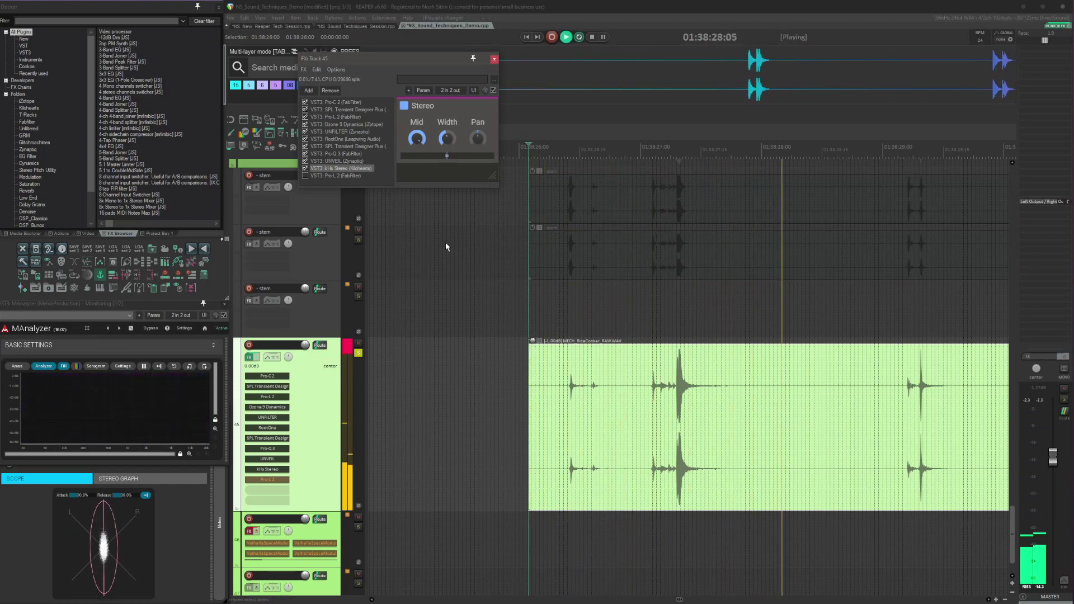
left_click_drag(392, 58, 517, 116)
key("space")
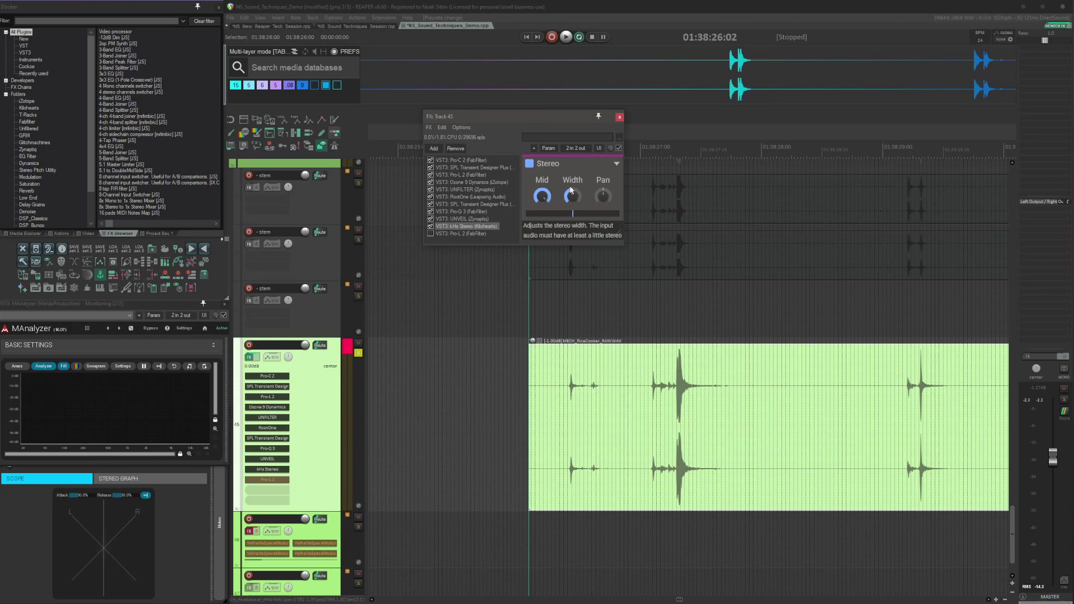
mouse_move(577, 182)
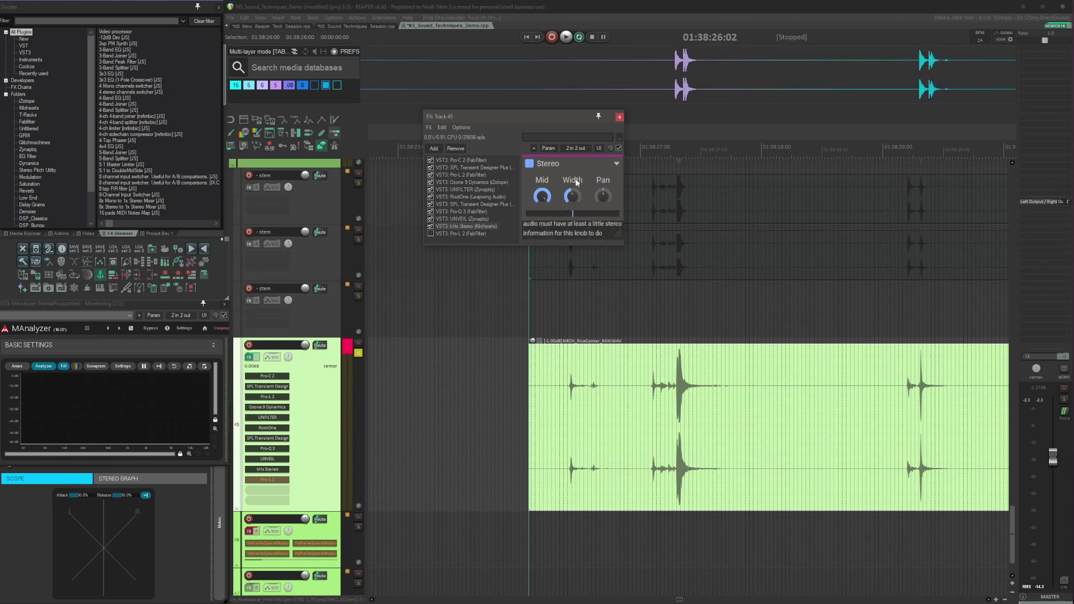
Enable the final FabFilter Pro-L 2 in the FX chain and audition the recording through the complete chain
left_click(459, 234)
left_click(430, 234)
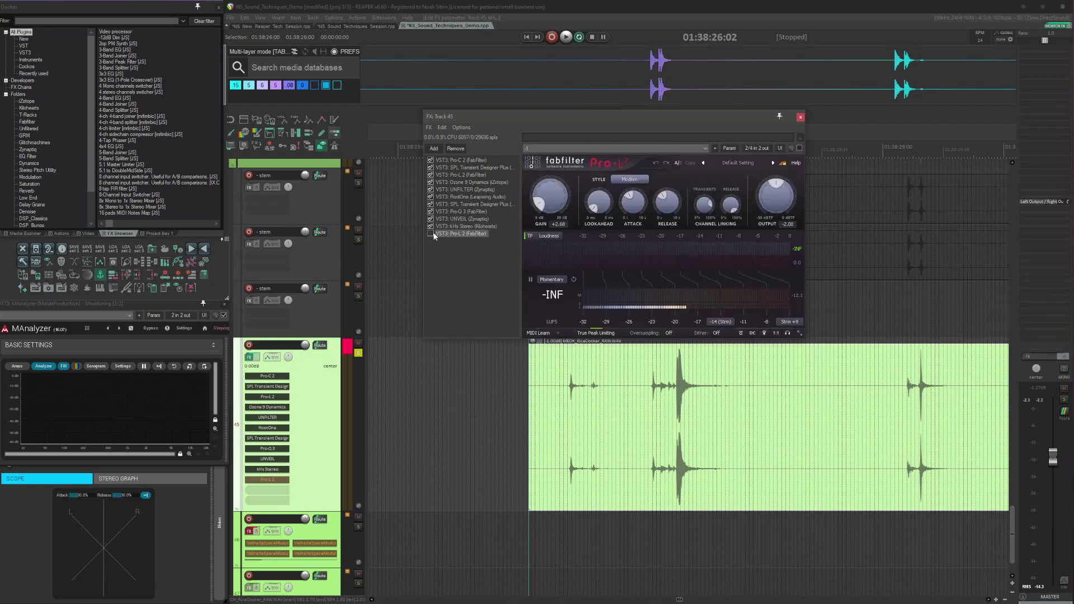
left_click_drag(582, 116, 555, 89)
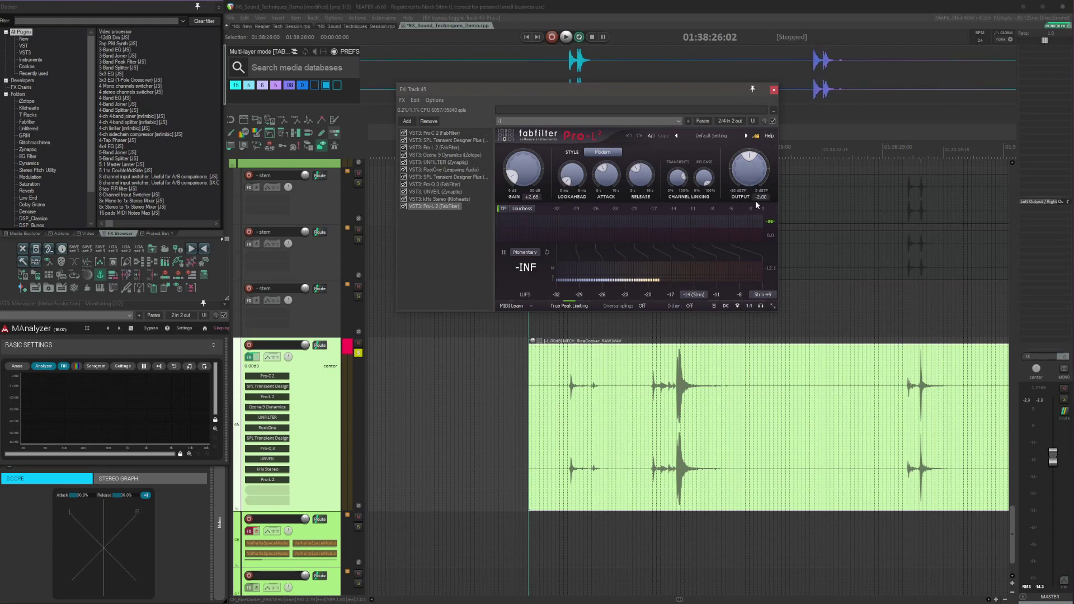
key("space")
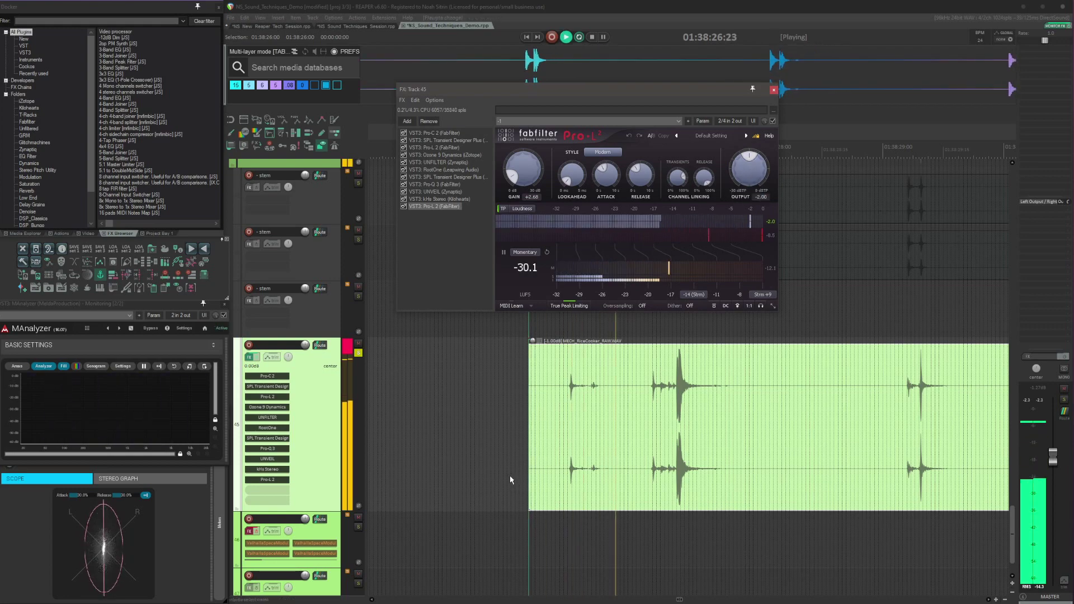
key("space")
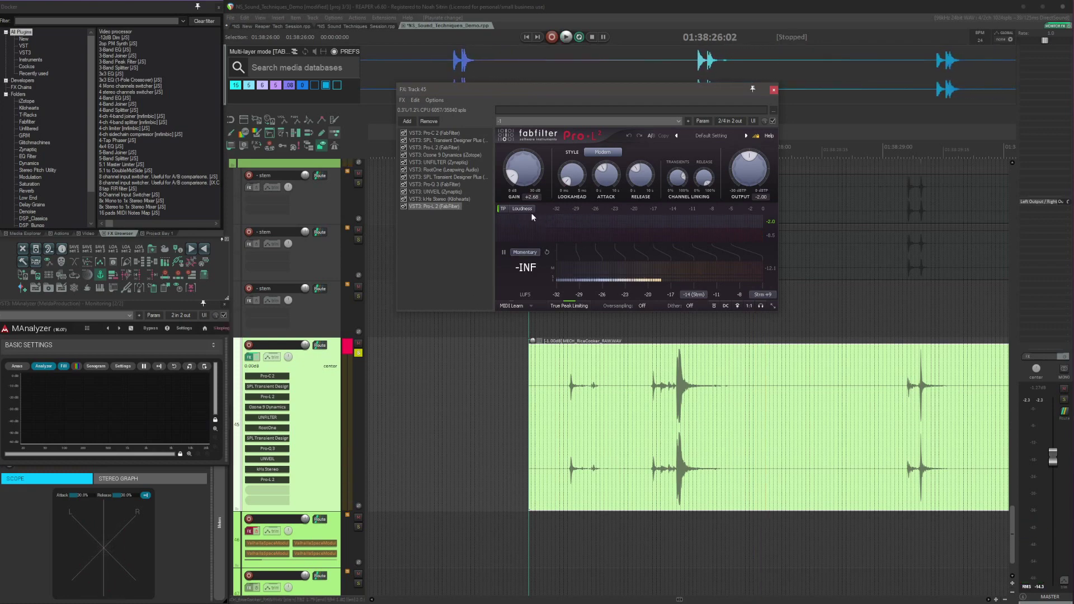
Bypass the raw recording track's FX chain and audition the MECH_RiceCooker_CLEAN-glued.wav clip soloed from its start
key("ctrl+alt+shift+r")
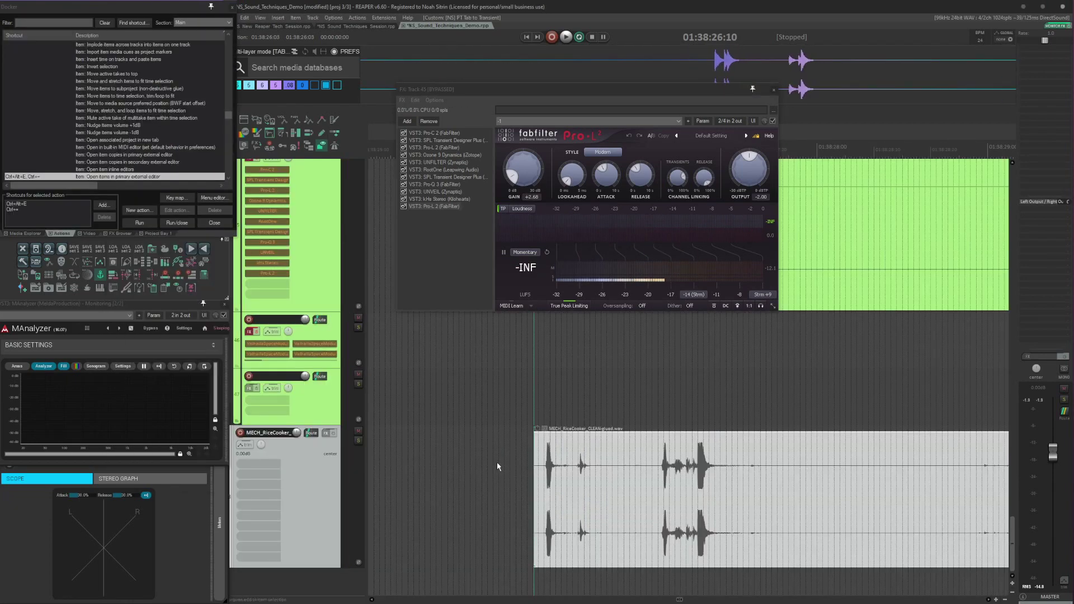
left_click(496, 462)
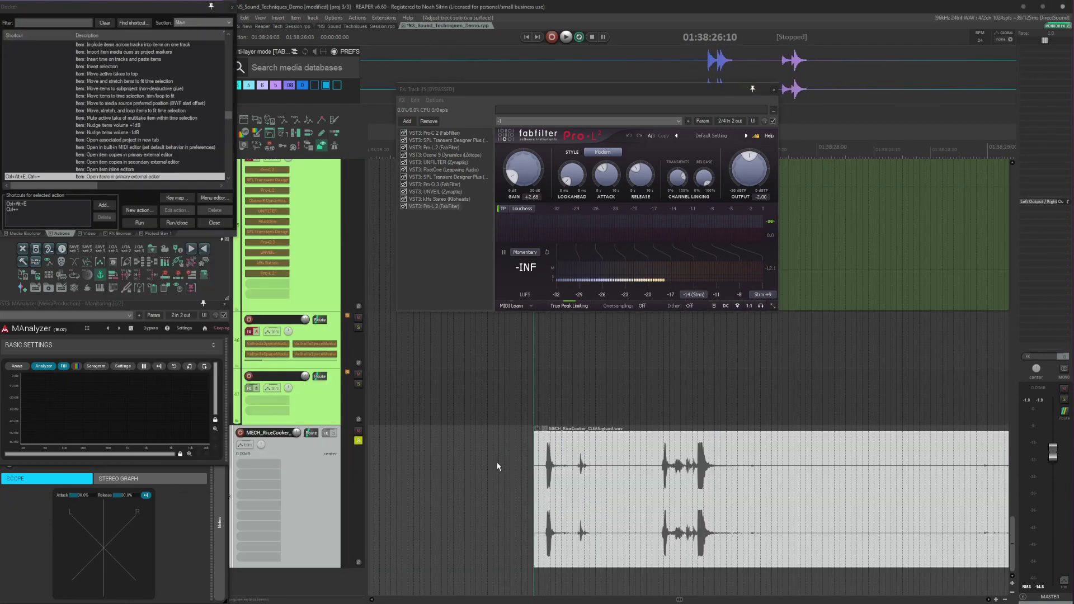
key("space")
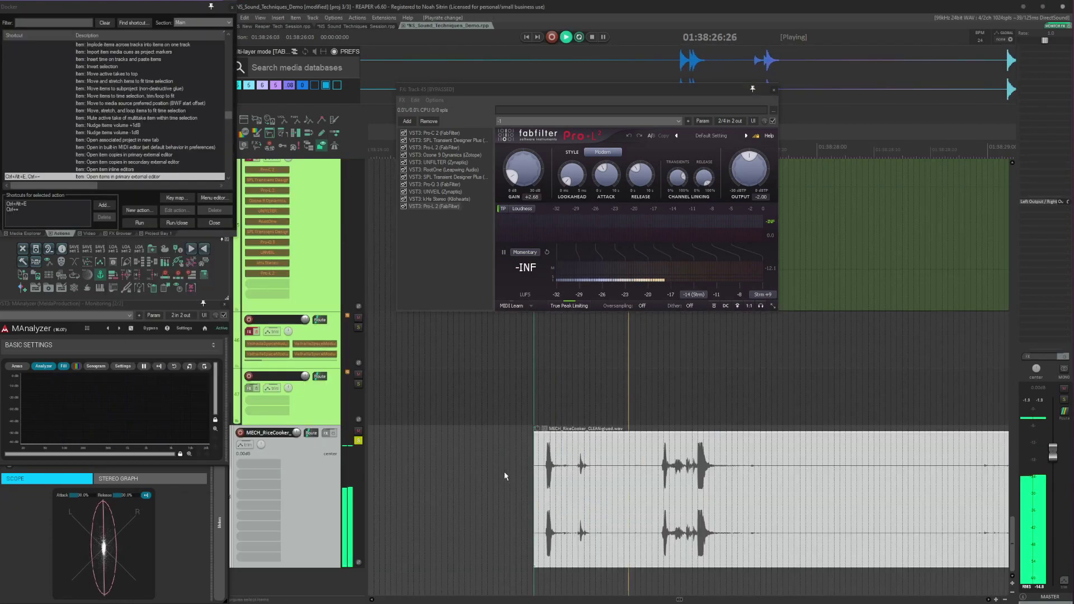
key("space")
key("shift+F6")
Audition the raw rice cooker recording soloed with its FX bypassed, and clear all track solos
scroll(504, 472, "up", 6)
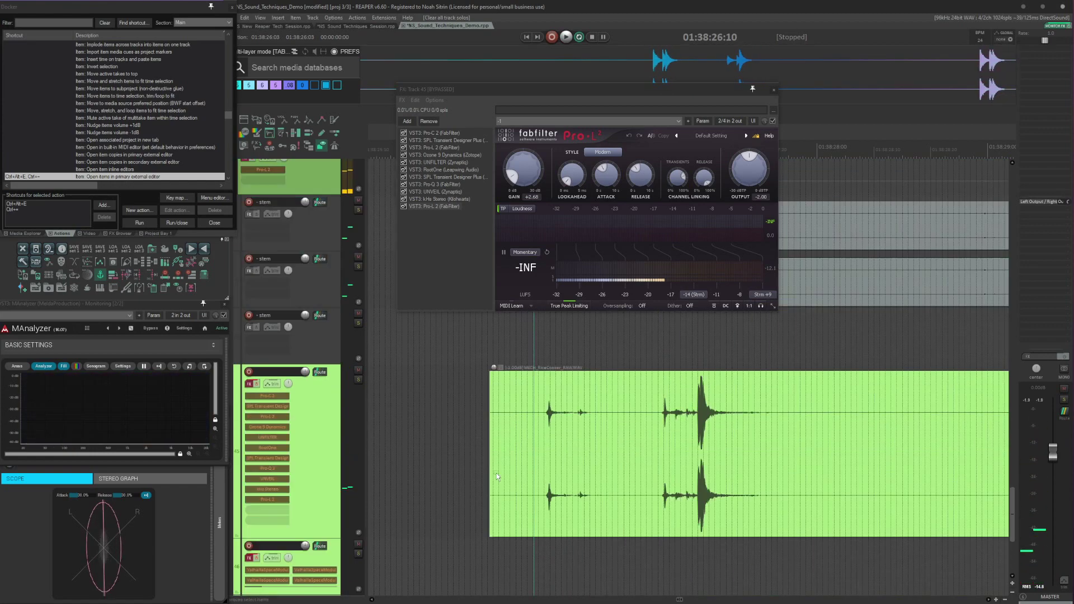
scroll(510, 491, "down", 5)
key("space")
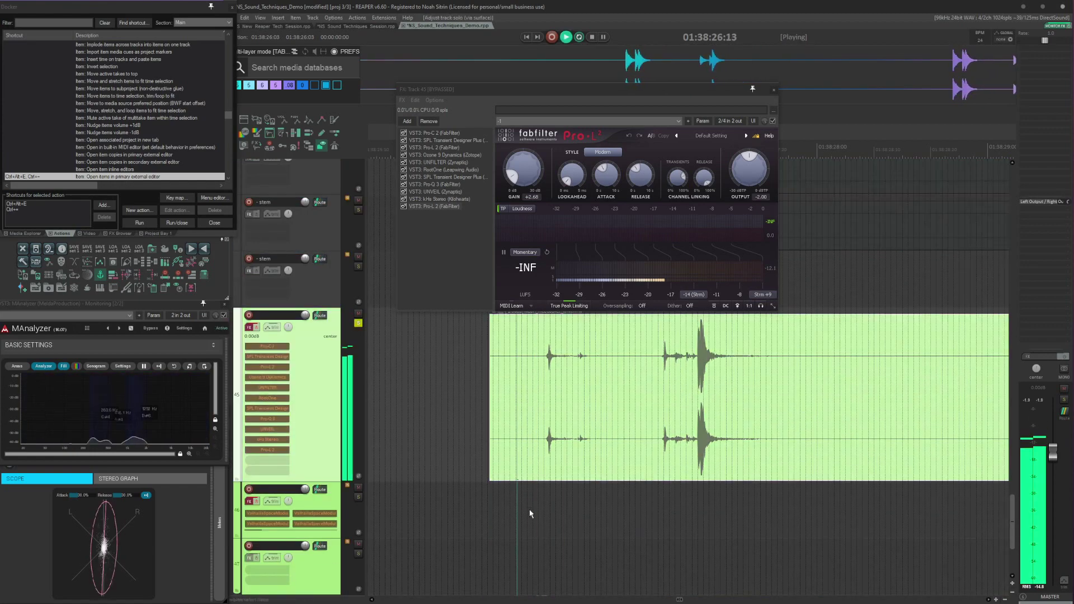
key("space")
key("shift+F6")
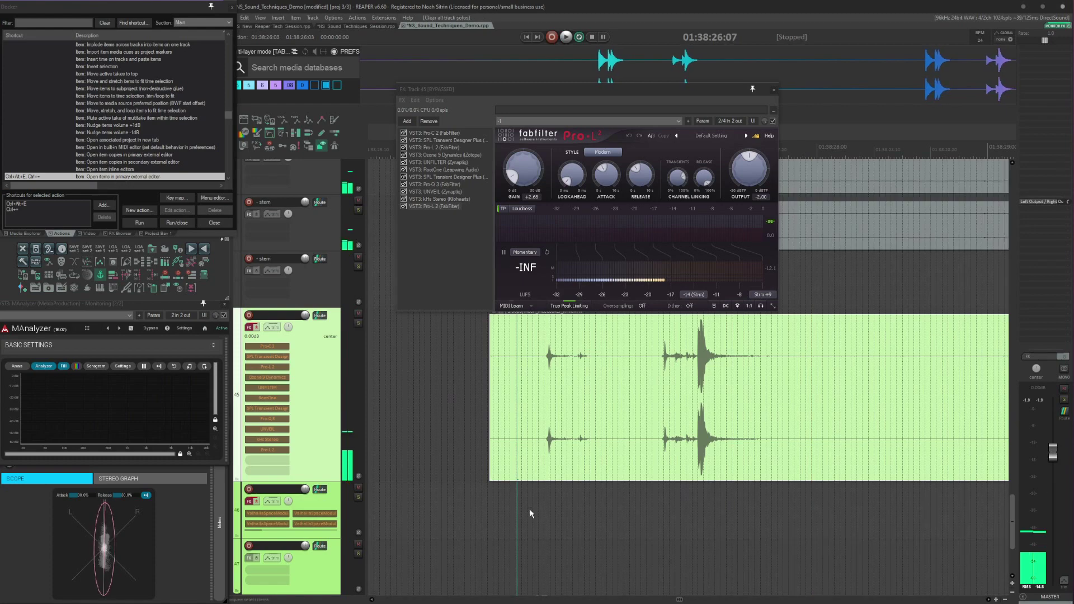
Compare the transients and decay tails in the waveforms of the cleaned clip and the raw rice cooker recording
scroll(529, 509, "down", 3)
left_click(499, 484)
key("Tab")
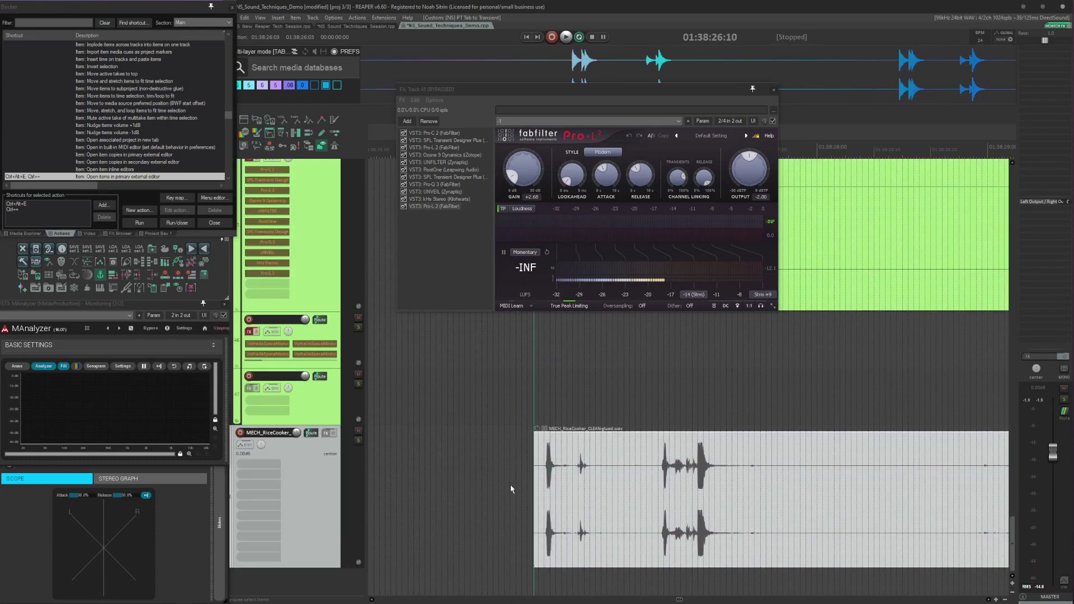
left_click(652, 480)
scroll(653, 480, "up", 2)
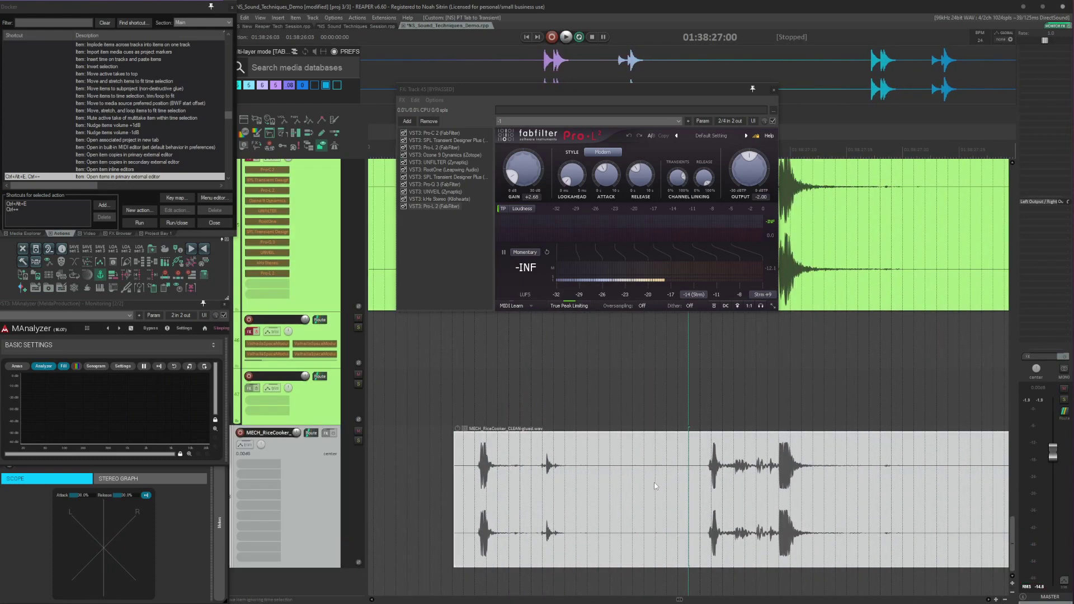
scroll(652, 480, "right", 2)
scroll(624, 456, "up", 4)
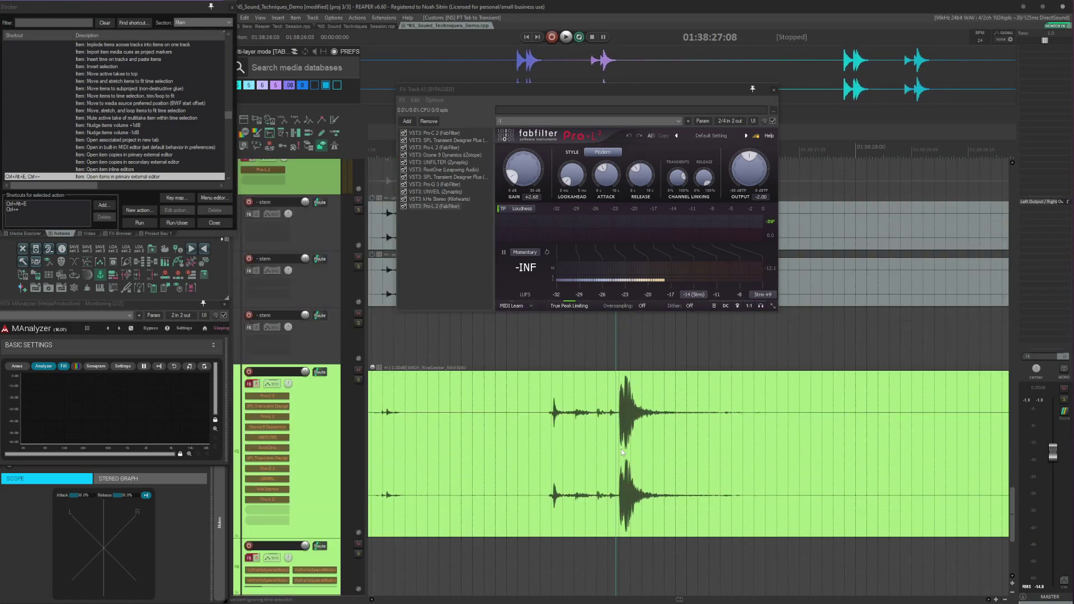
left_click(615, 466)
scroll(614, 466, "down", 4)
key("Tab")
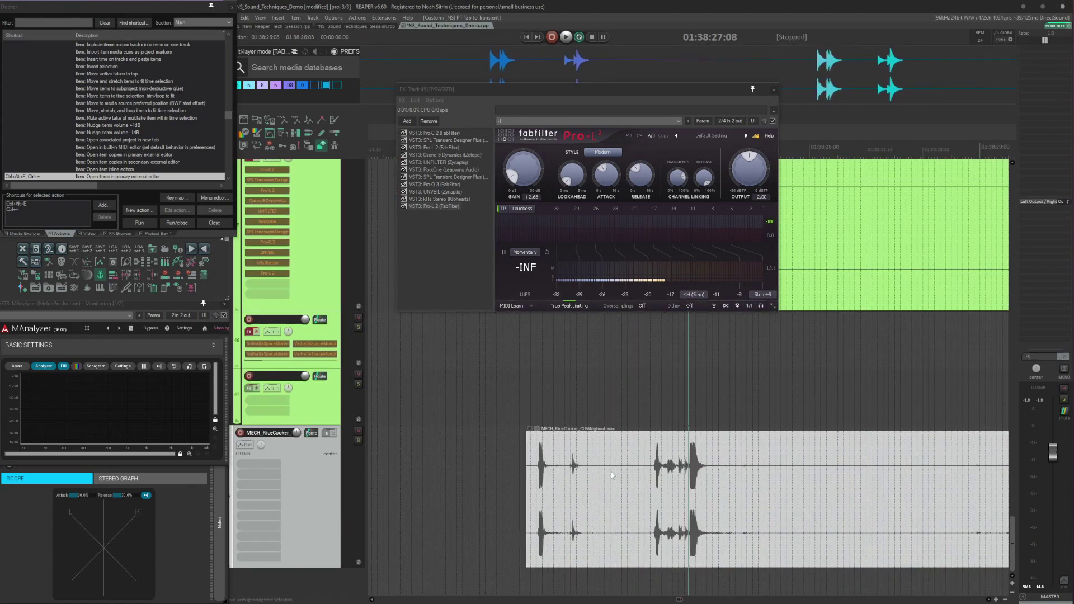
Open the cleaned clip in iZotope RX 10 with the De-reverb module beside it, and select the first 2 seconds
left_click(509, 461)
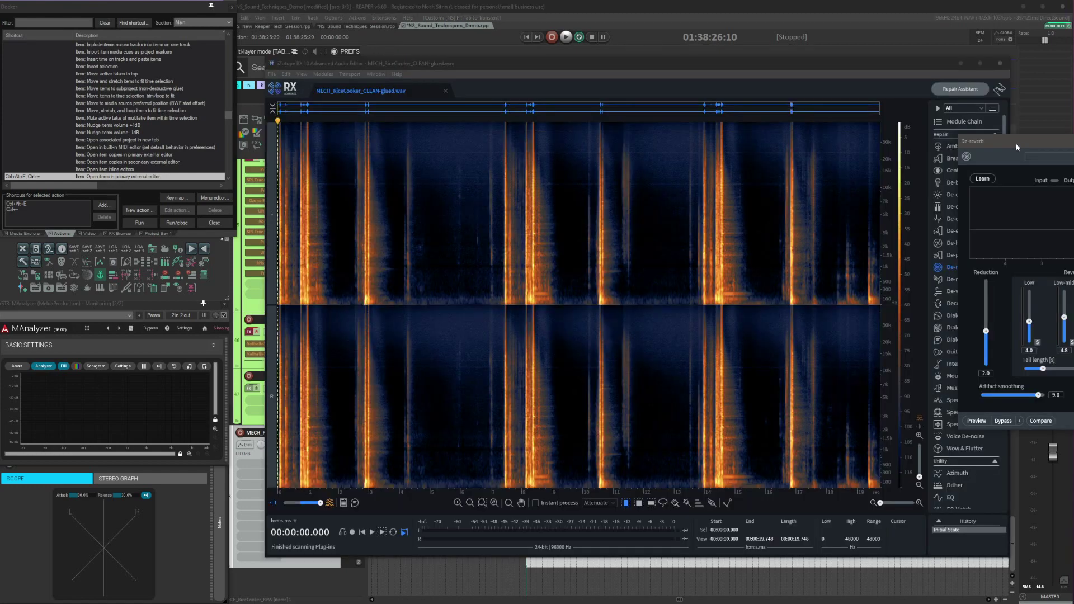
left_click(1015, 143)
left_click_drag(843, 121, 828, 109)
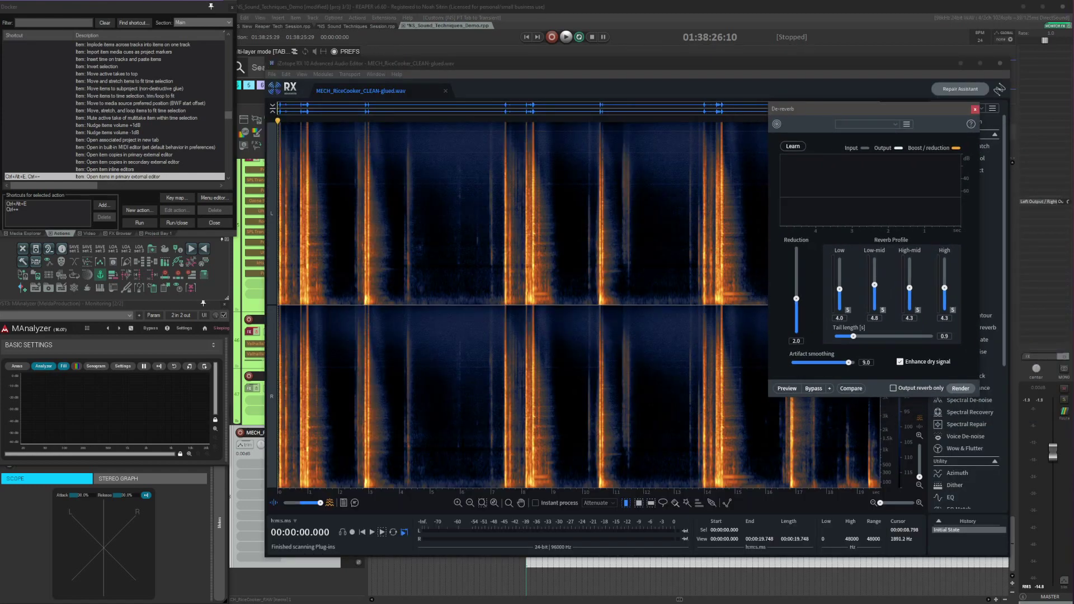
left_click_drag(339, 280, 278, 280)
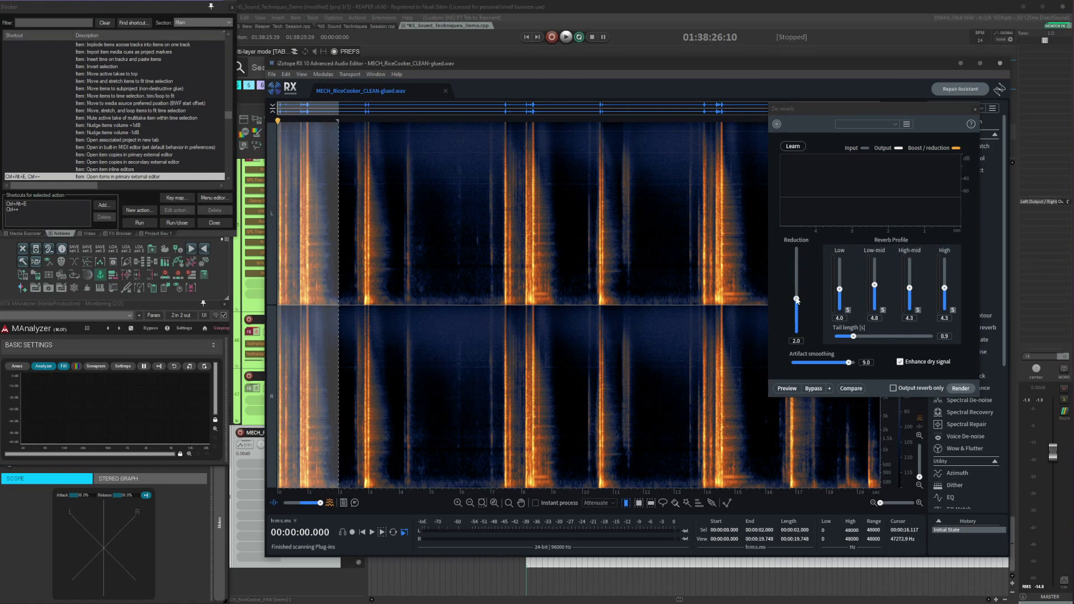
Preview De-reverb on the selected section and set its Reduction to 1.9
left_click(796, 299)
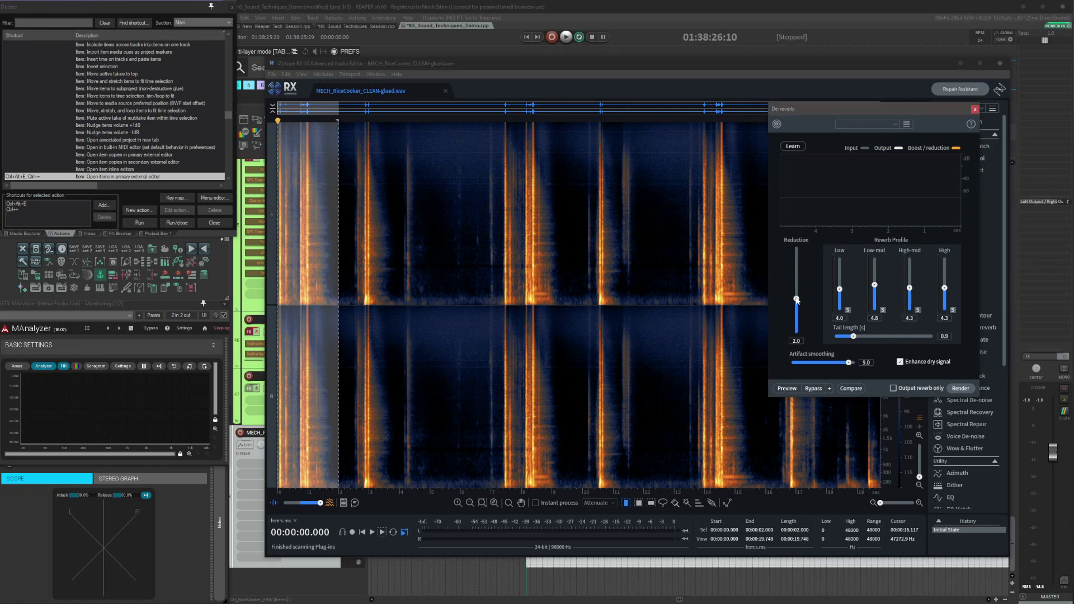
left_click(786, 389)
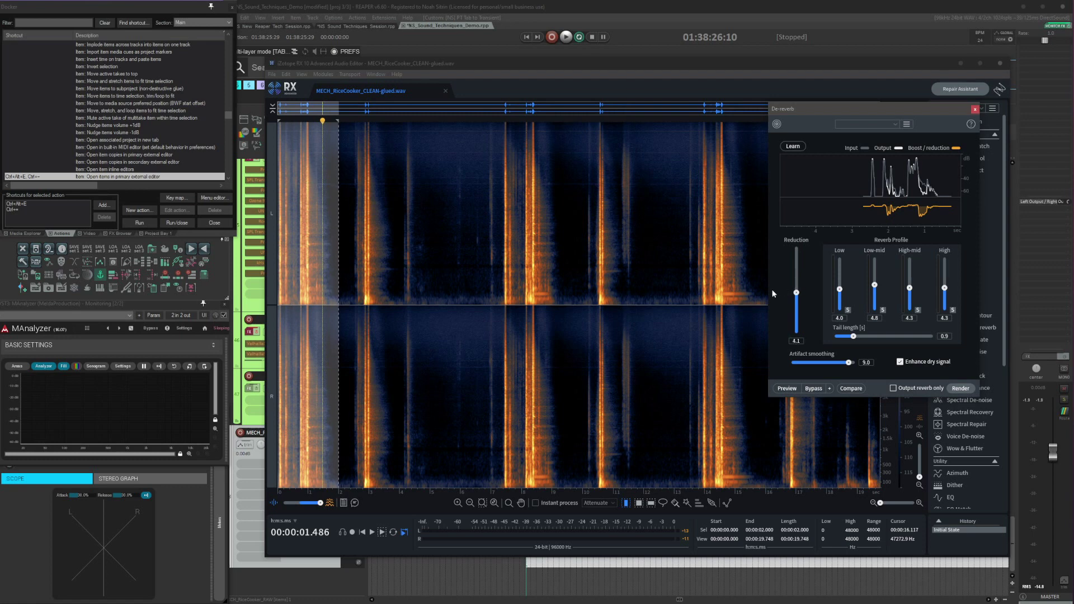
left_click_drag(797, 292, 797, 300)
left_click(787, 388)
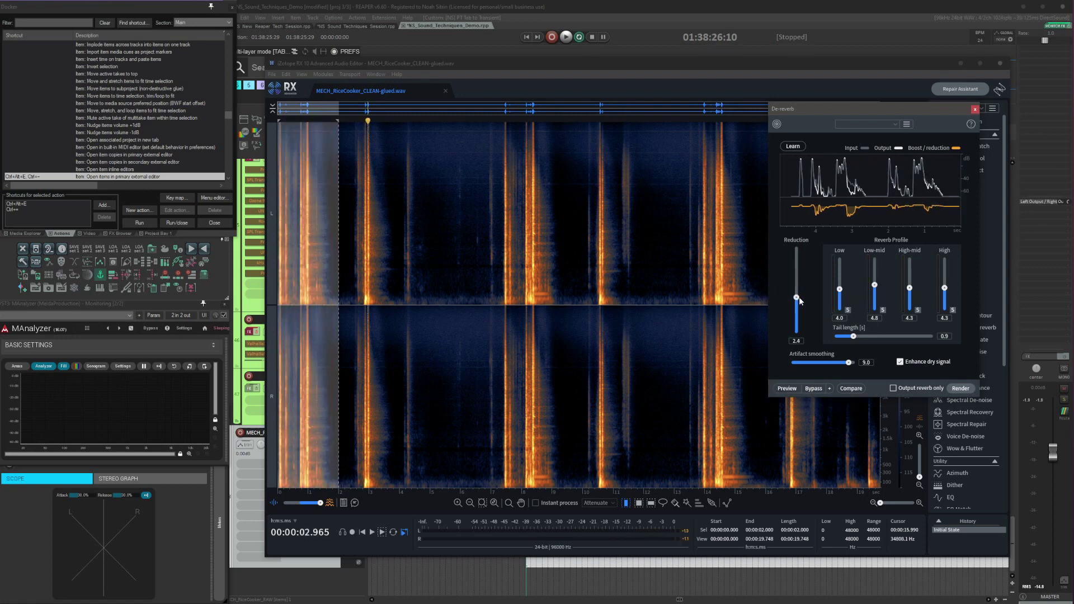
Set De-reverb's Tail length to 1.1 s and render the effect over the whole clip
left_click_drag(860, 339, 863, 338)
left_click(784, 388)
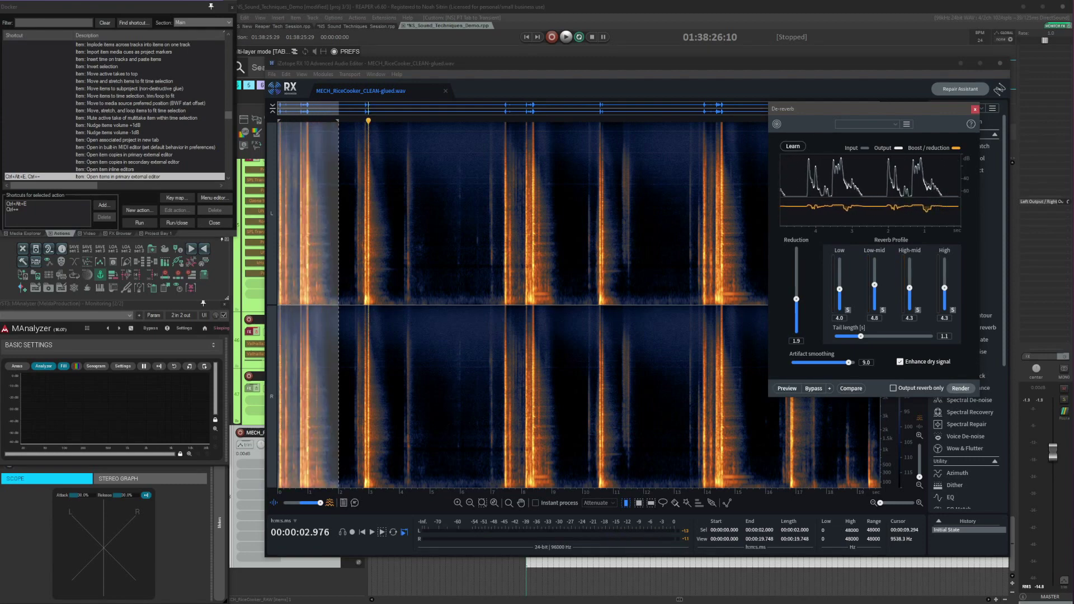
double_click(464, 236)
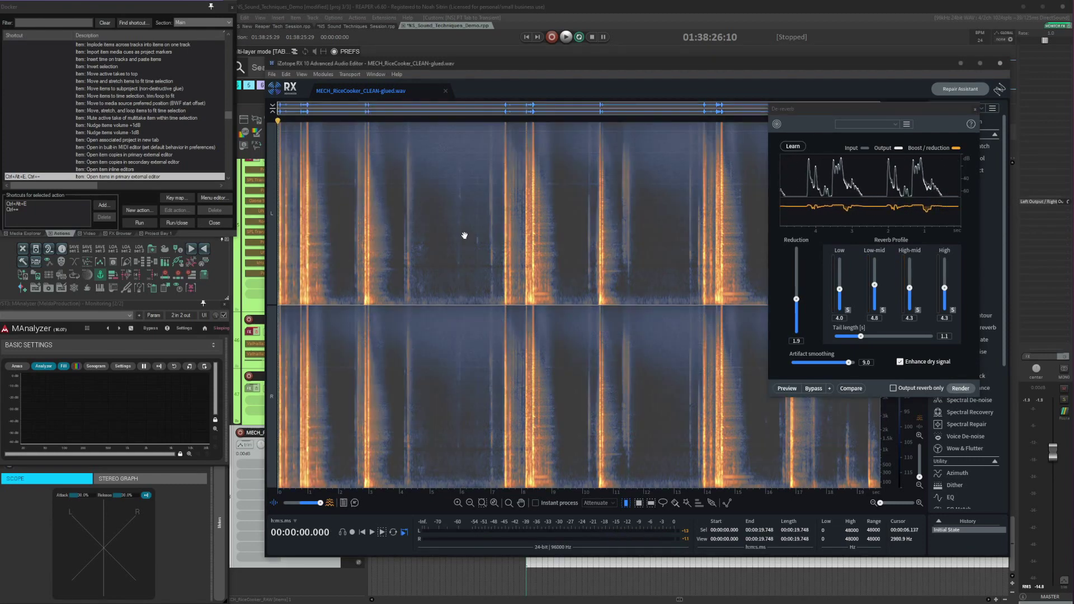
left_click(960, 388)
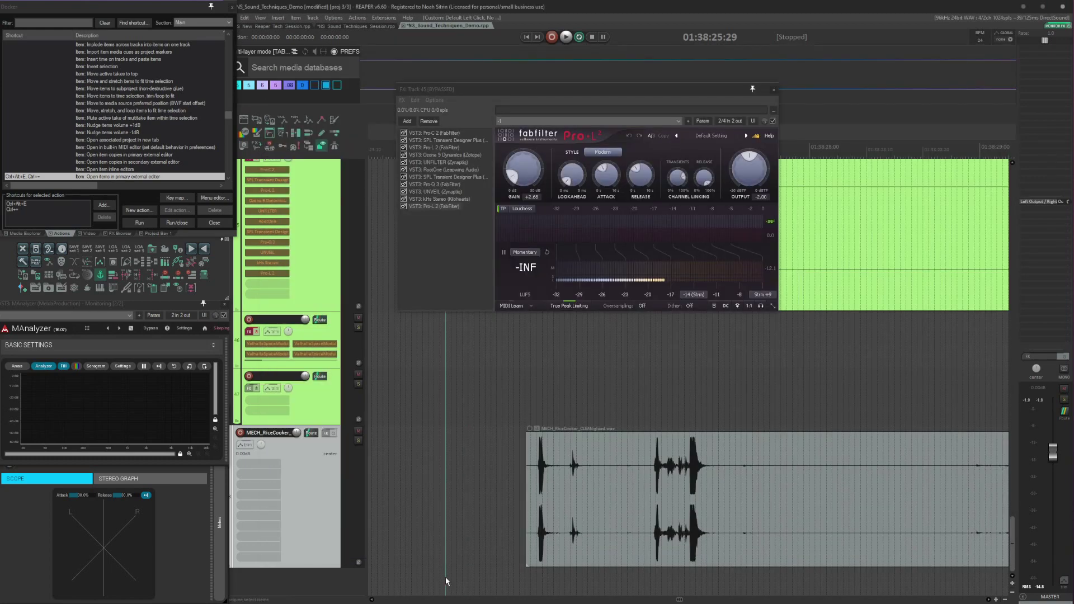
Return to REAPER and audition the de-reverbed rice cooker clip soloed from its start
key("Tab")
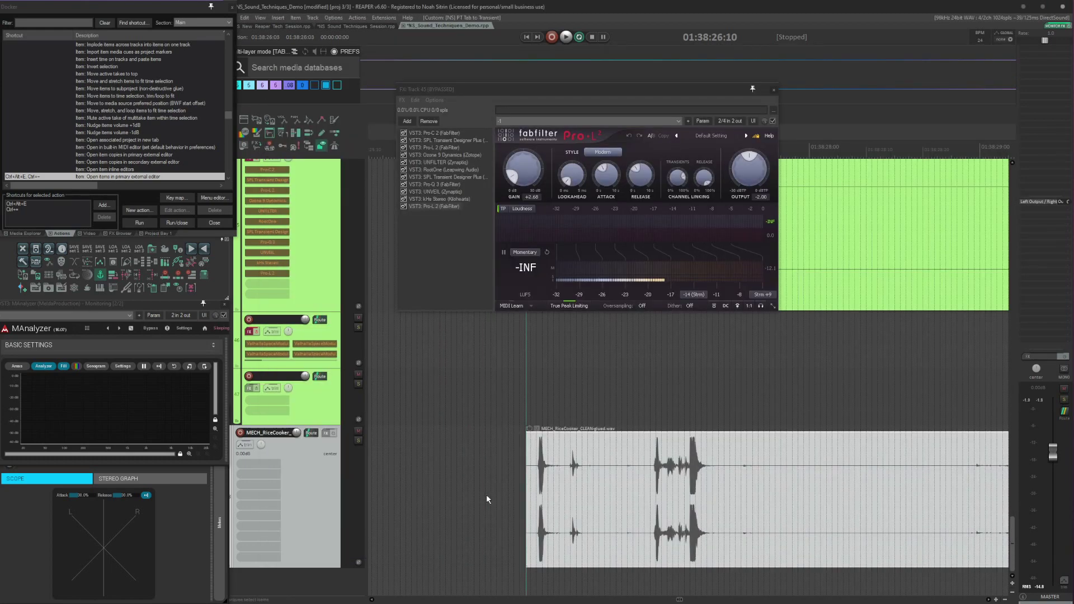
left_click(485, 494)
key("space")
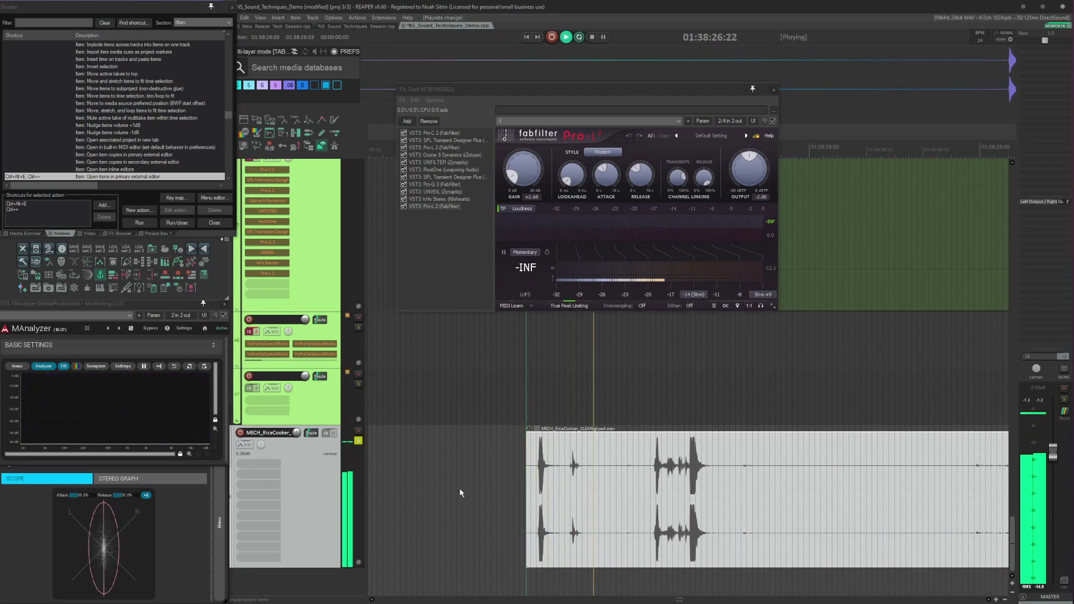
key("space")
Audition the raw recording against the de-reverbed clip, each soloed, and clear all track solos
scroll(495, 430, "up", 3)
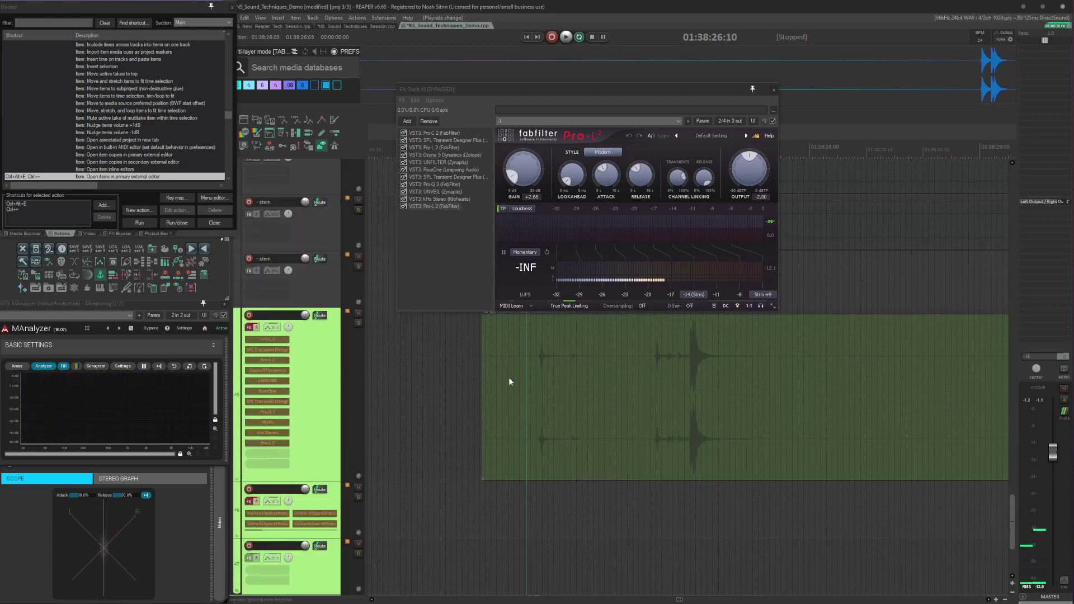
left_click(515, 380)
key("space")
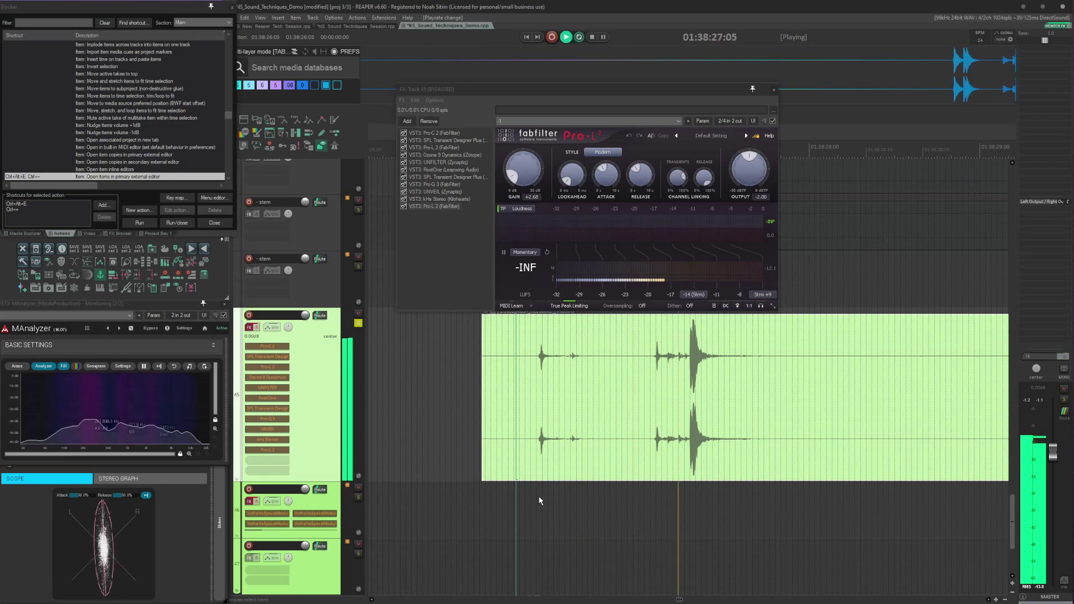
scroll(538, 500, "down", 3)
left_click(531, 456)
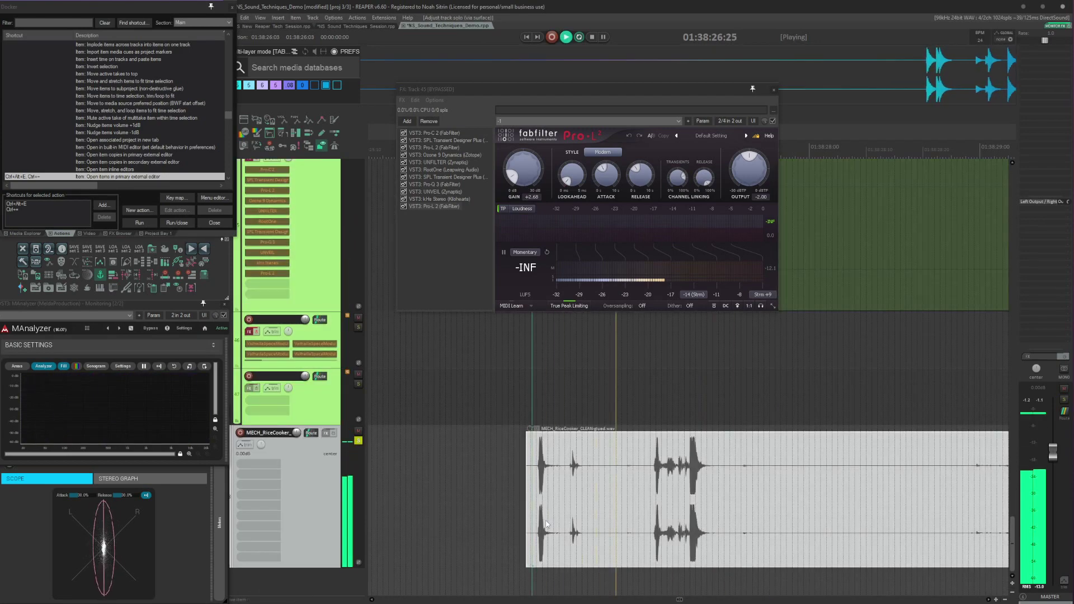
key("space")
left_click(515, 492)
key("F6")
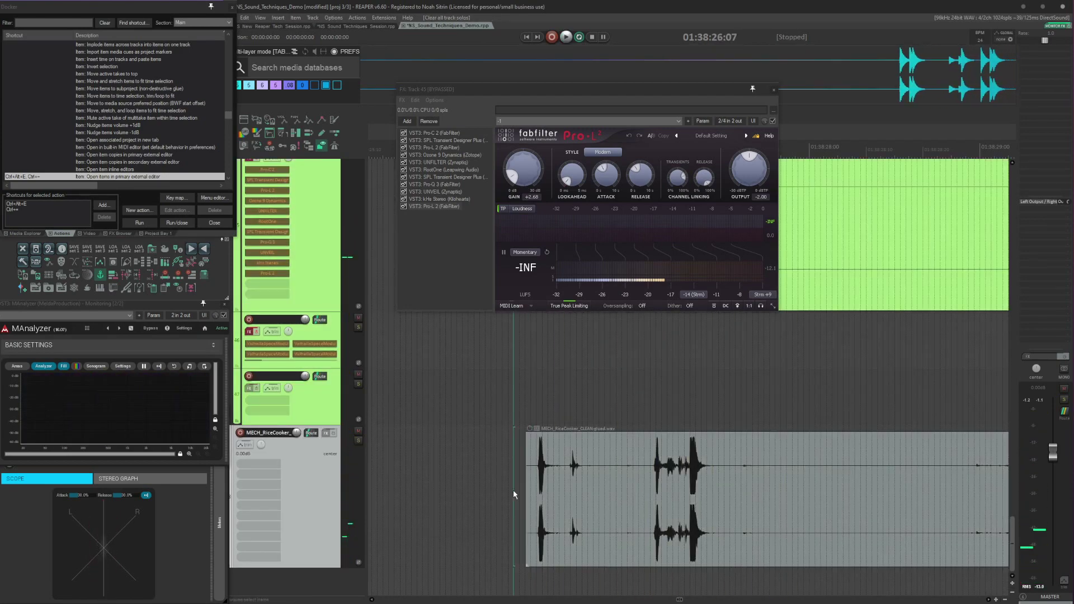
Re-enable the raw recording track's FX chain and move its FX window clear of the track controls
key("Tab")
scroll(517, 490, "down", 5)
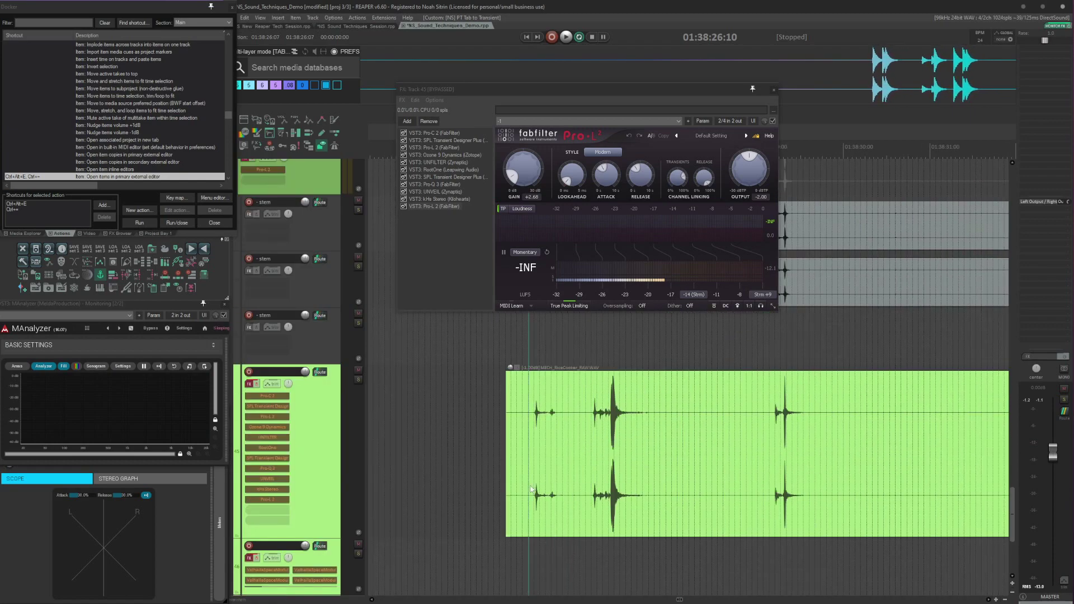
scroll(531, 486, "down", 2)
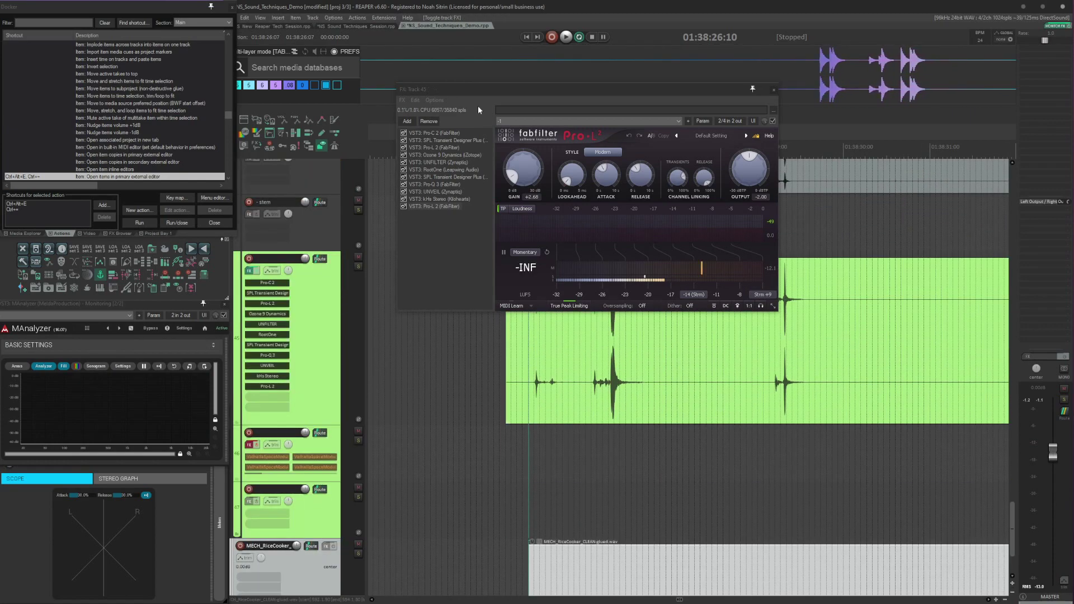
key("b")
left_click_drag(491, 92, 557, 186)
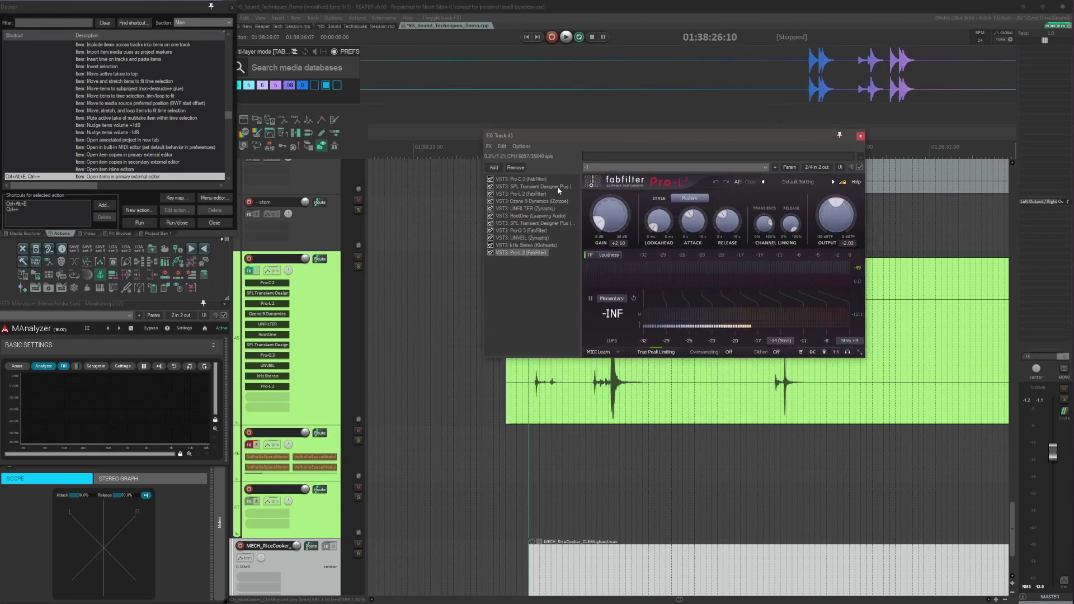
Review the settings of the second SPL Transient Designer Plus, UNFILTER and RootOne in the FX chain
left_click(533, 223)
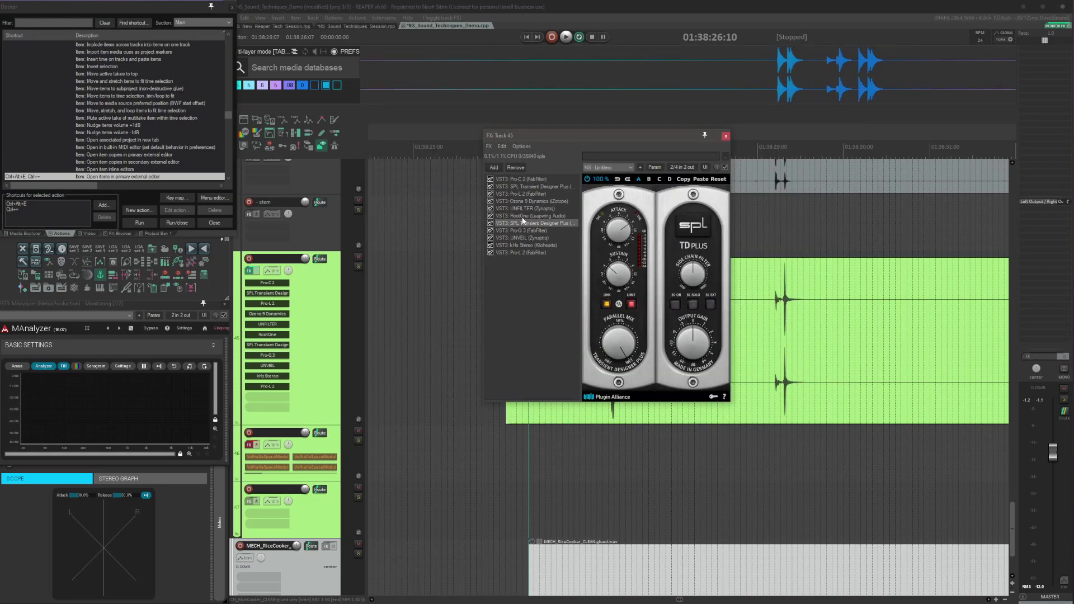
left_click(526, 216)
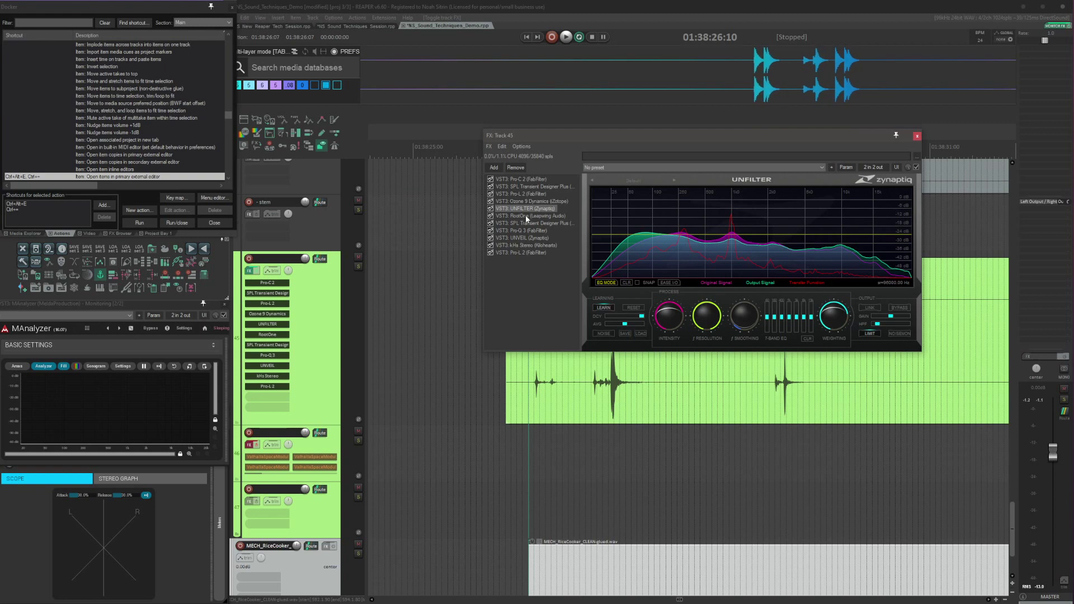
left_click(525, 216)
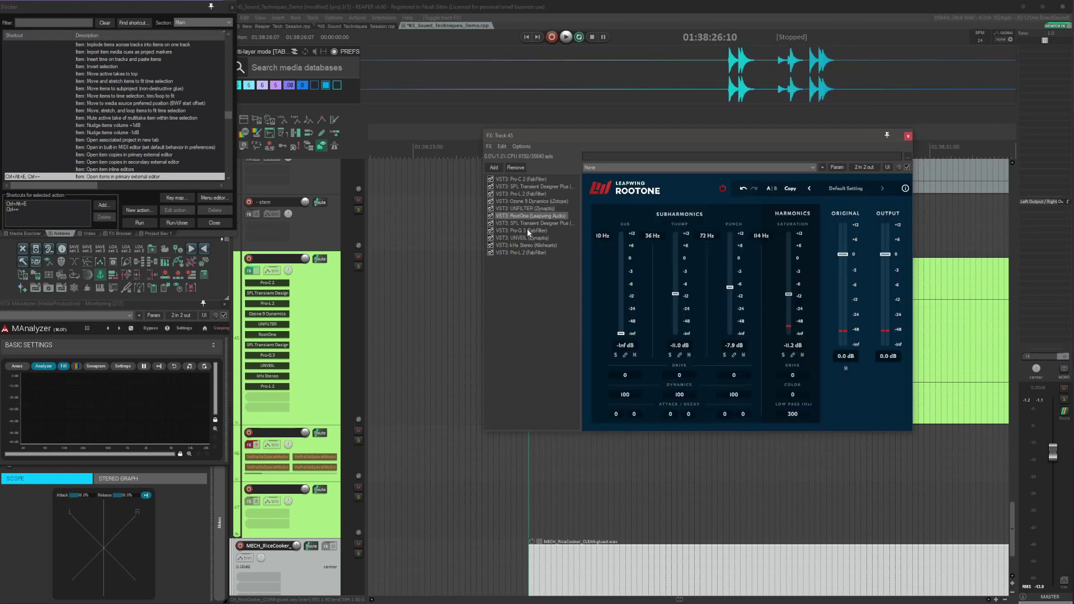